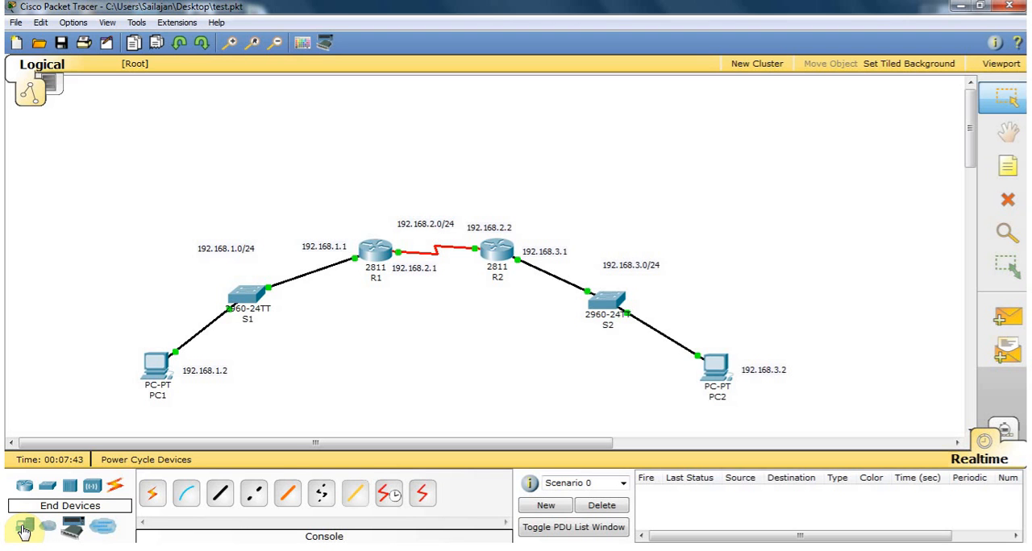
# Add a generic PC above router R1 and place a copy of it above router R2.
pyautogui.click(24, 532)
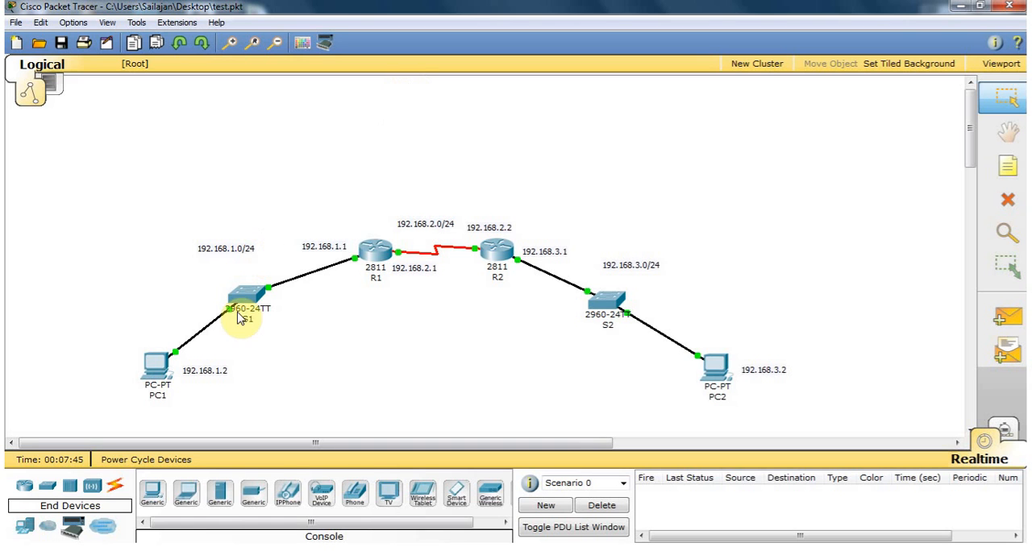
pyautogui.click(152, 492)
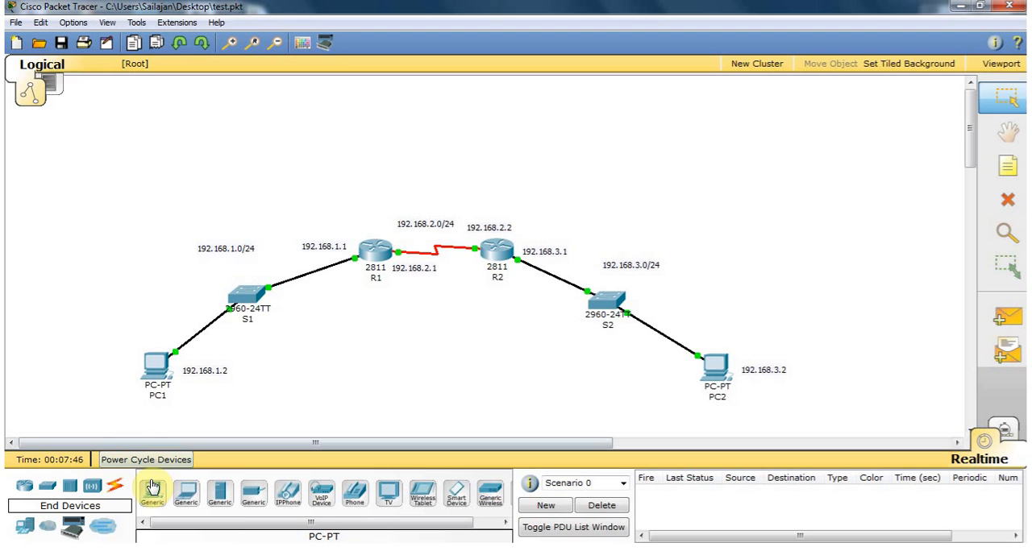
pyautogui.click(368, 166)
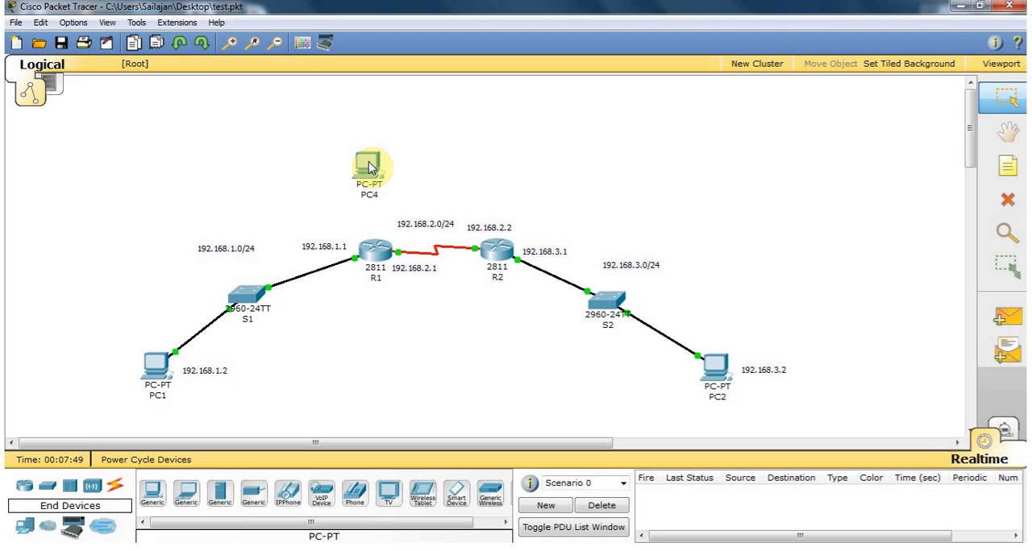
pyautogui.moveTo(370, 165); pyautogui.dragTo(494, 166)
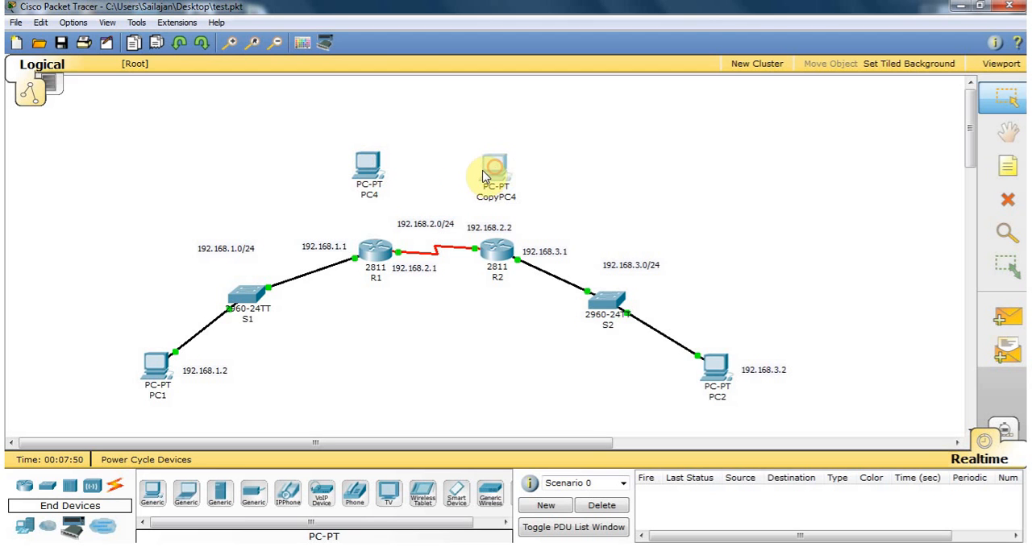
# Rename the new PC above R1 as PC3 and the copied PC above R2 as PC4.
pyautogui.click(375, 196)
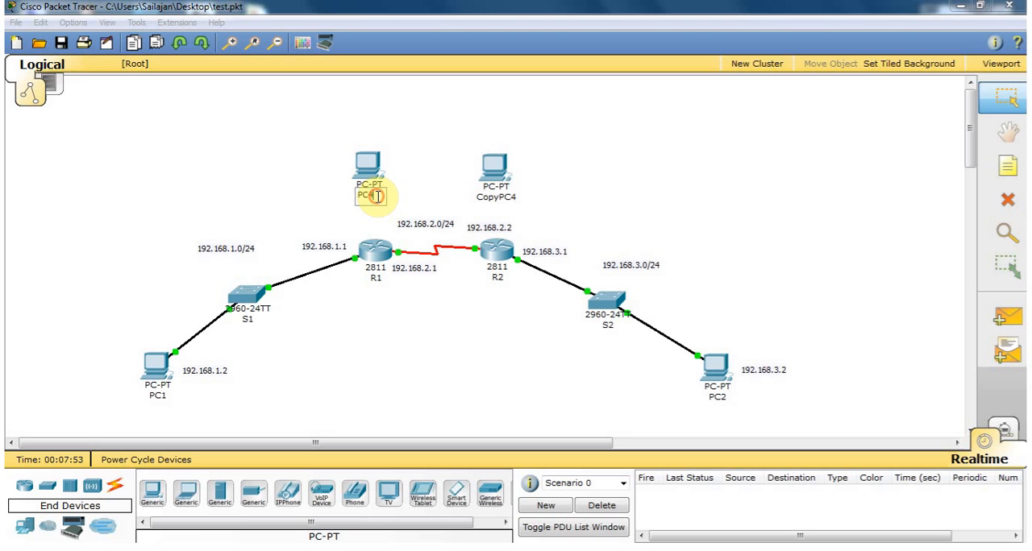
pyautogui.press('BackSpace')
pyautogui.write('3')
pyautogui.click(495, 196)
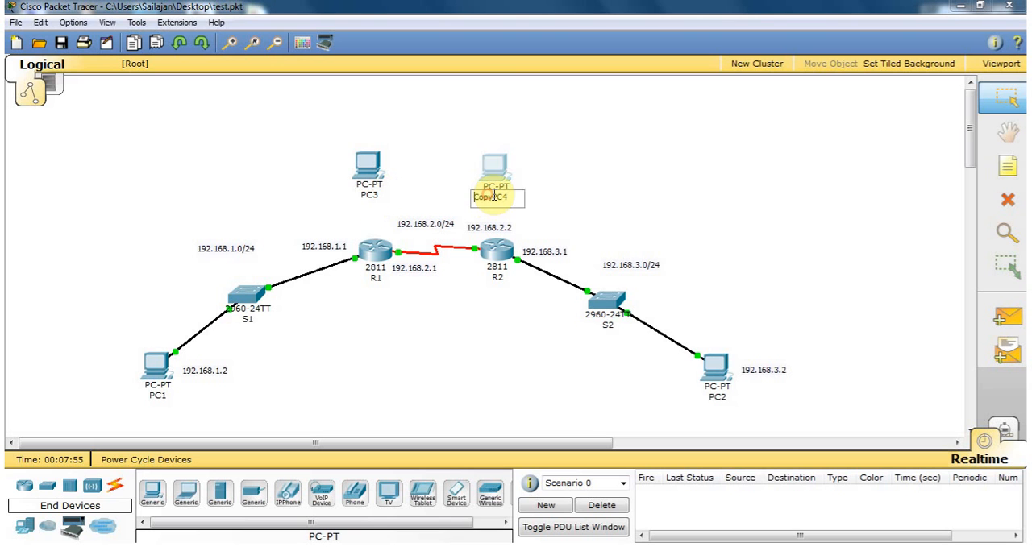
pyautogui.moveTo(516, 201); pyautogui.dragTo(412, 202)
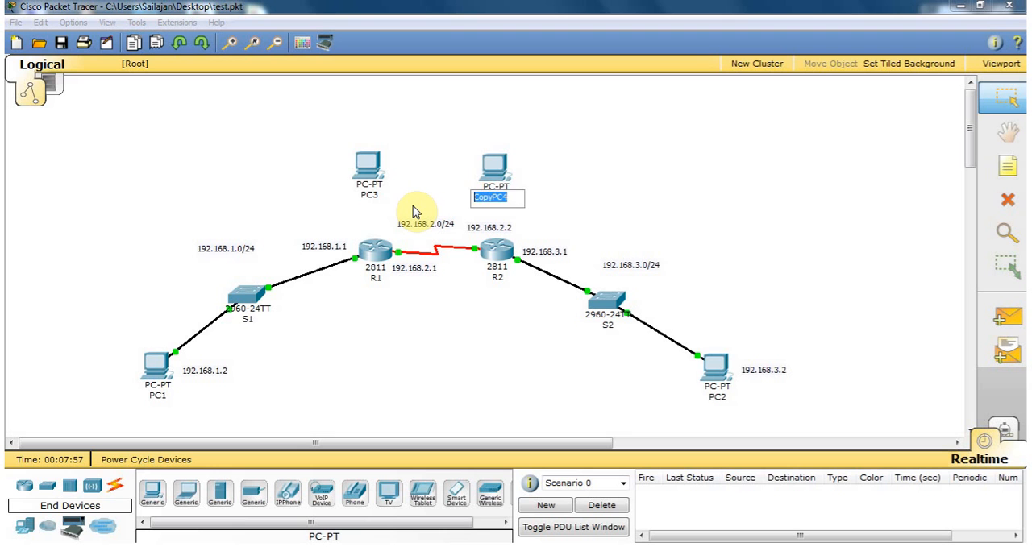
pyautogui.write('PC4')
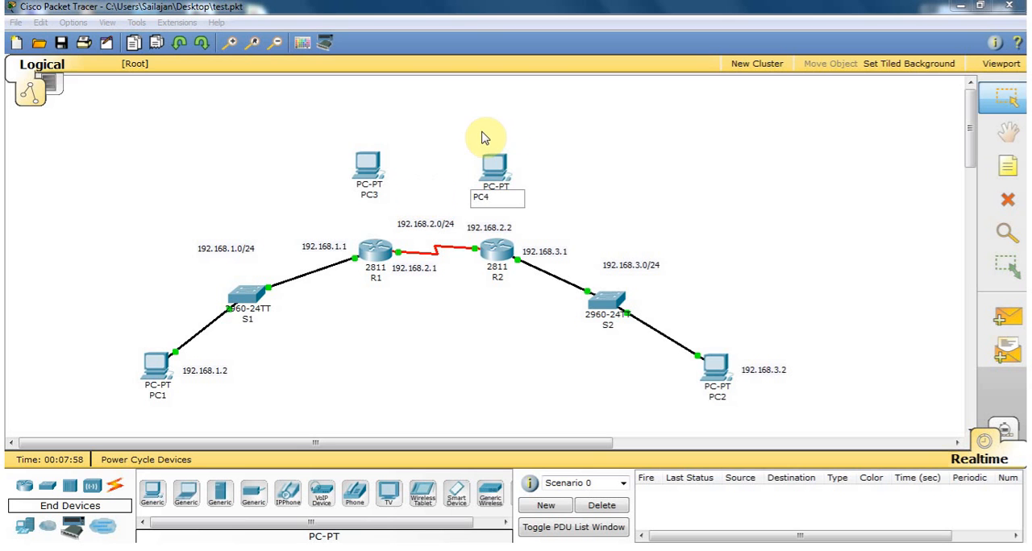
pyautogui.click(531, 132)
# Move PC4 and PC3 slightly higher above their routers.
pyautogui.moveTo(509, 166); pyautogui.dragTo(507, 148)
pyautogui.moveTo(380, 161); pyautogui.dragTo(380, 145)
pyautogui.click(312, 155)
# Connect PC3's RS 232 port to R1's Console port with a console cable.
pyautogui.click(115, 484)
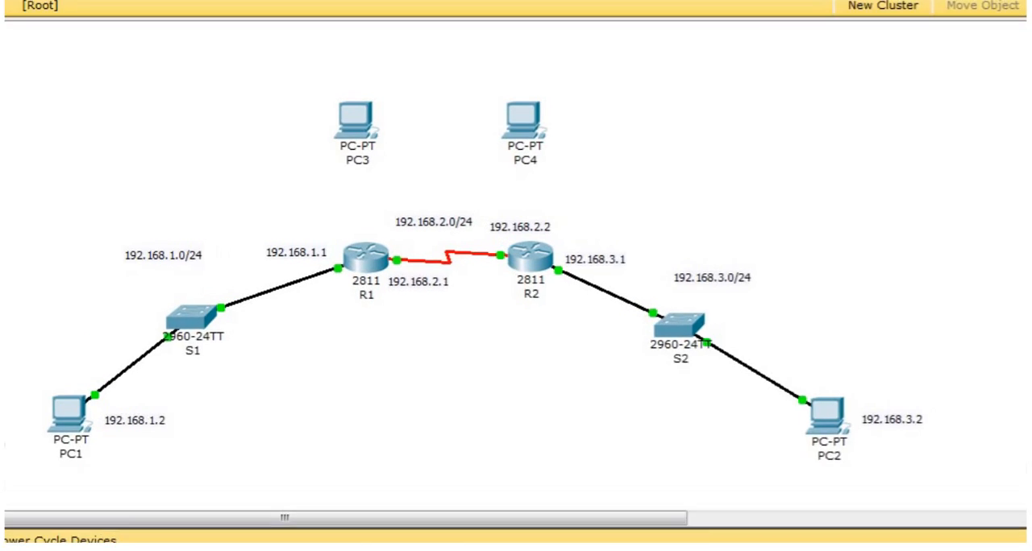
pyautogui.click(369, 127)
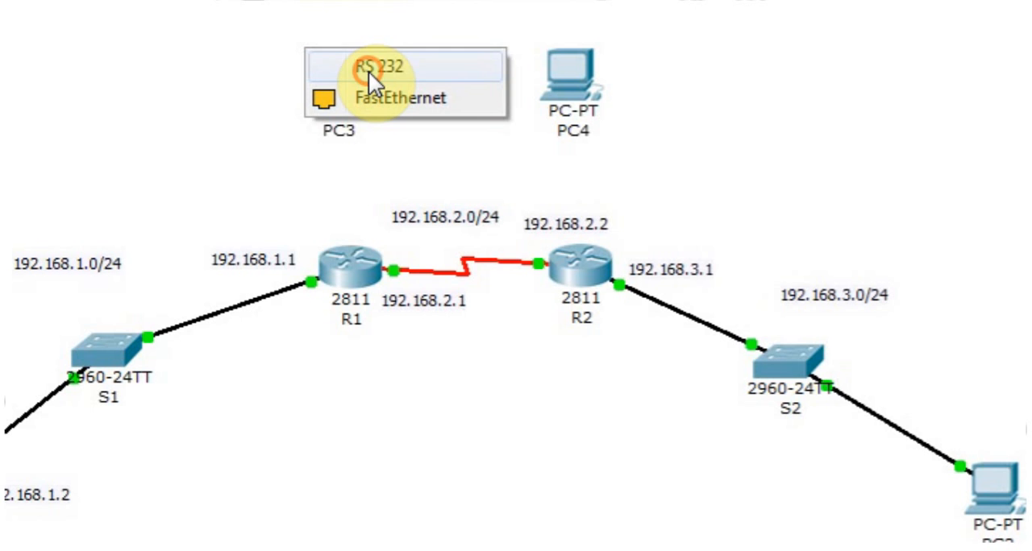
pyautogui.click(368, 67)
pyautogui.click(351, 263)
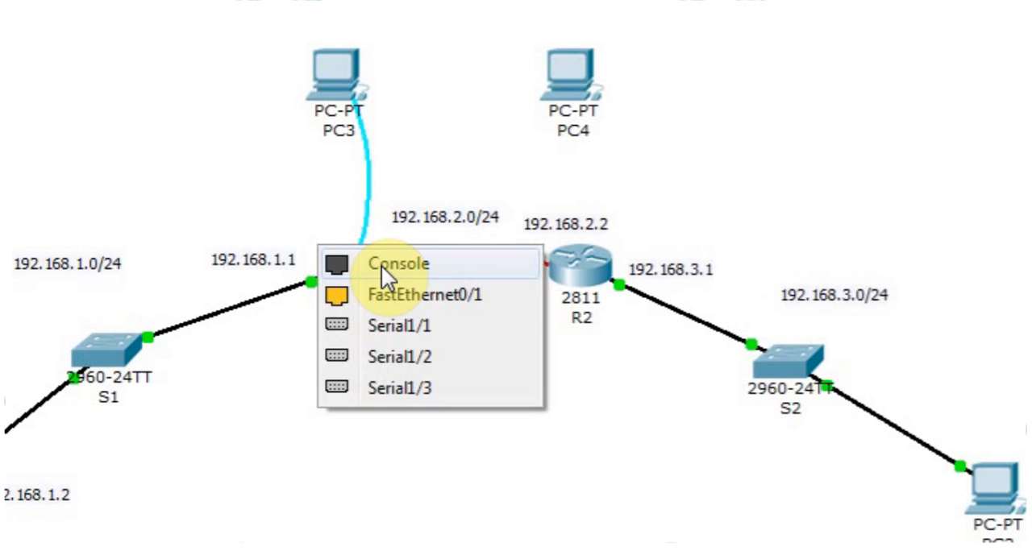
pyautogui.click(381, 266)
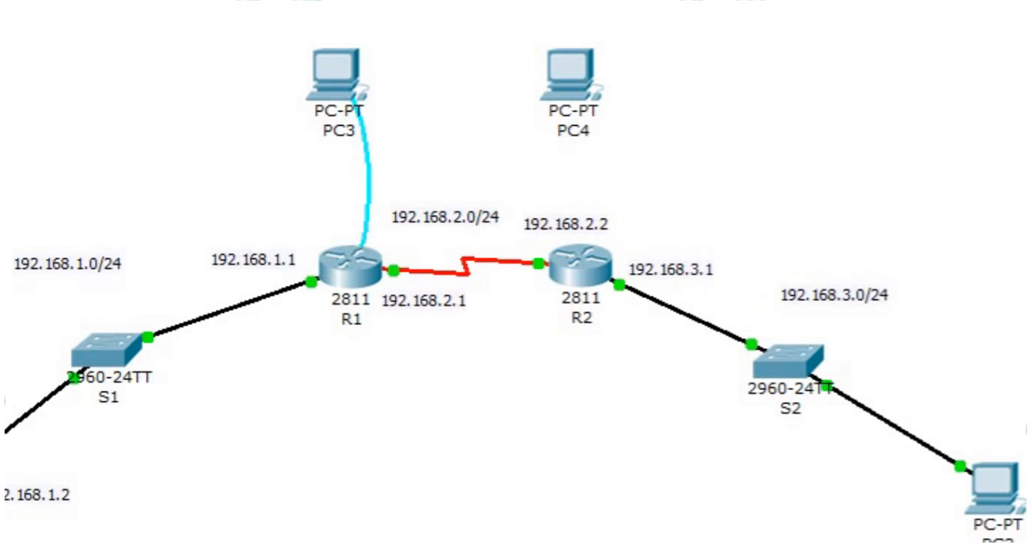
# Connect PC4's RS 232 port to R2's Console port with a console cable.
pyautogui.click(564, 77)
pyautogui.click(603, 60)
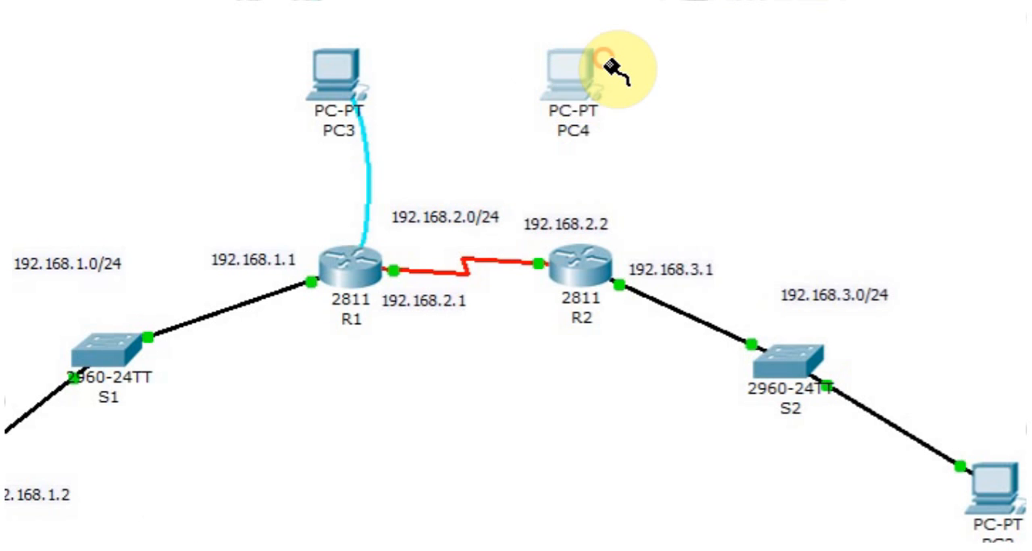
pyautogui.click(585, 271)
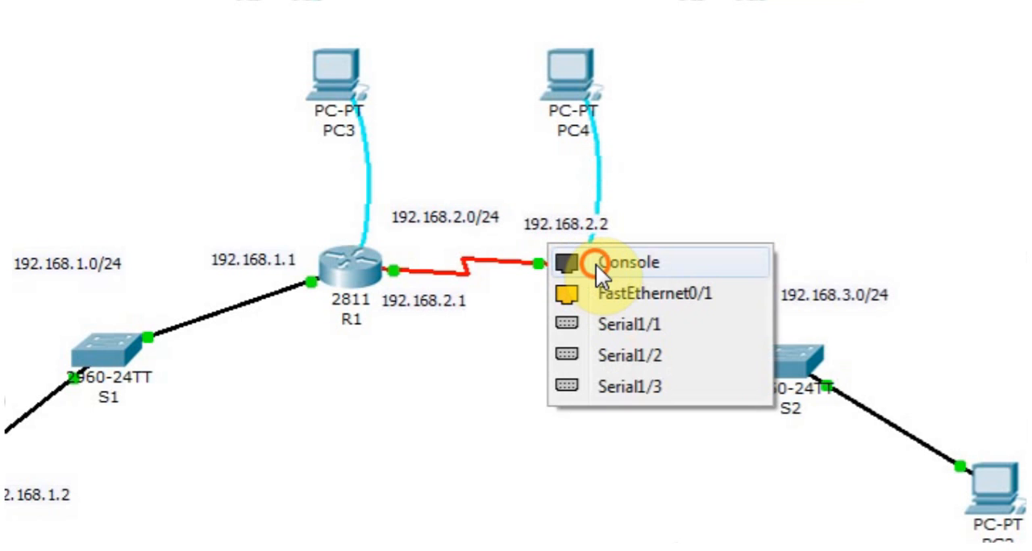
pyautogui.click(596, 265)
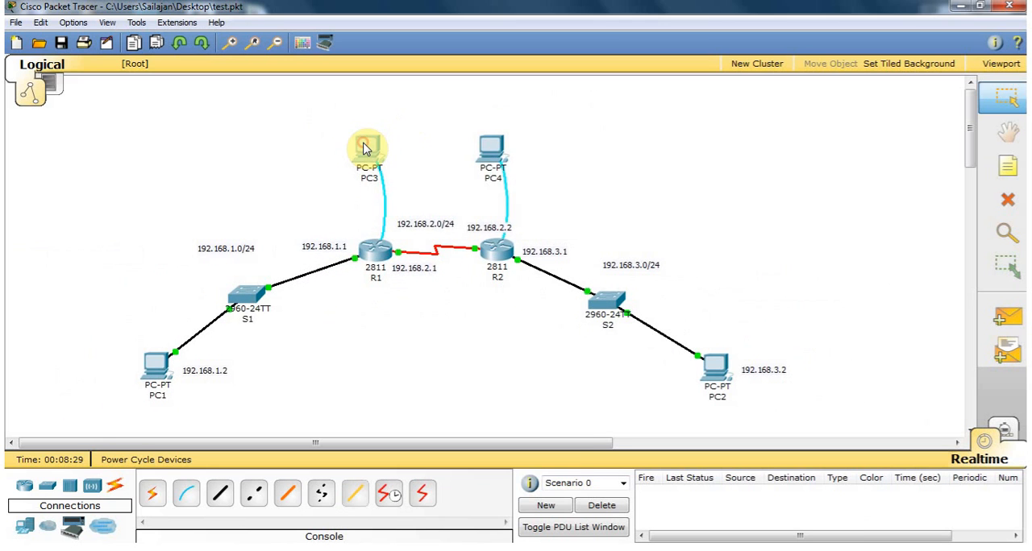
# Open a terminal session on PC3 with 9600 bits per second, 8 data bits, no parity, 1 stop bit and no flow control.
pyautogui.click(359, 133)
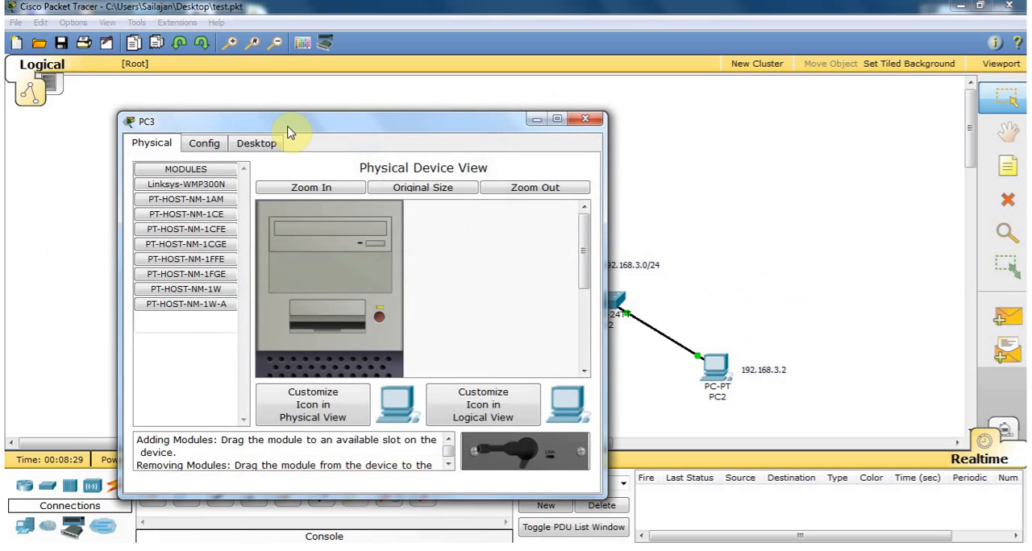
pyautogui.moveTo(314, 130); pyautogui.dragTo(748, 28)
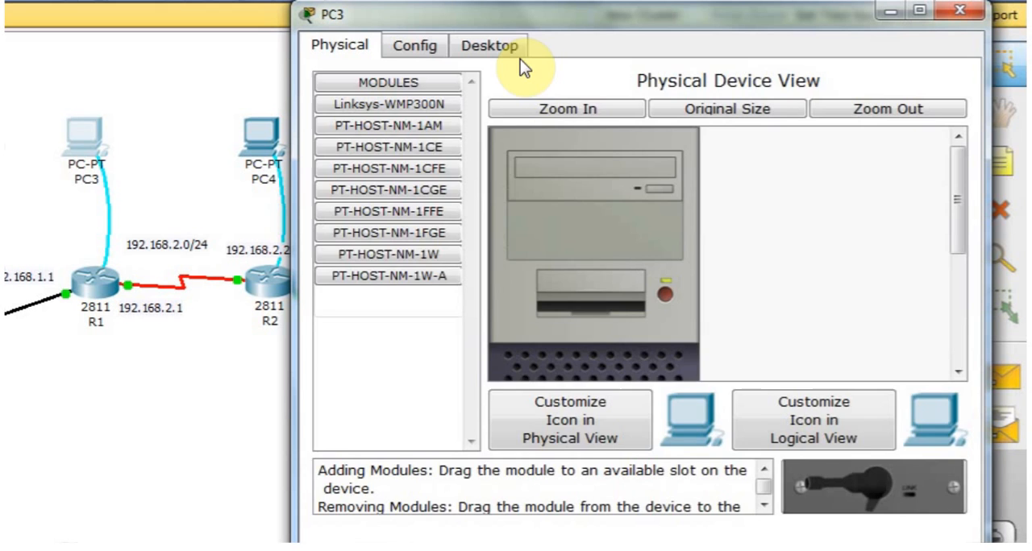
pyautogui.click(593, 71)
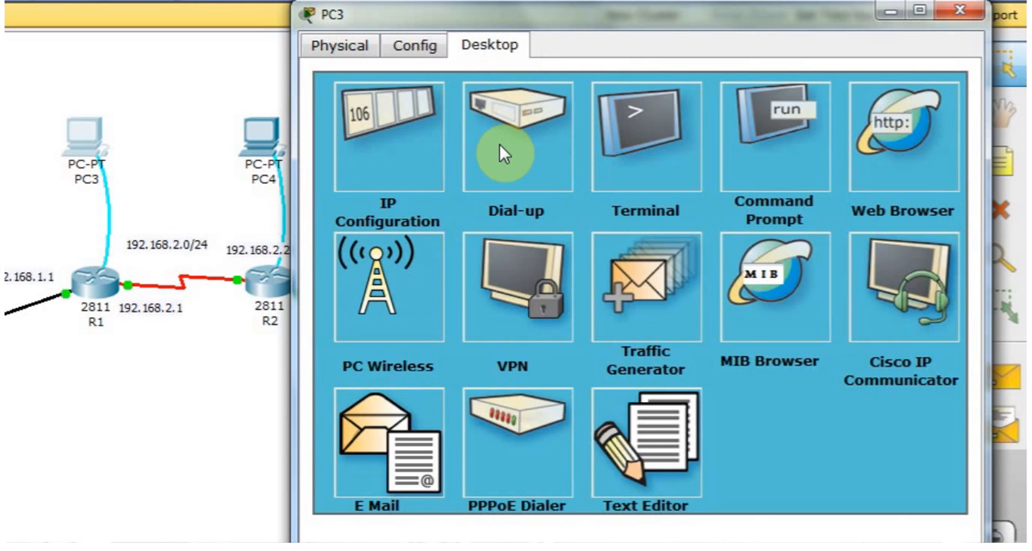
pyautogui.click(673, 104)
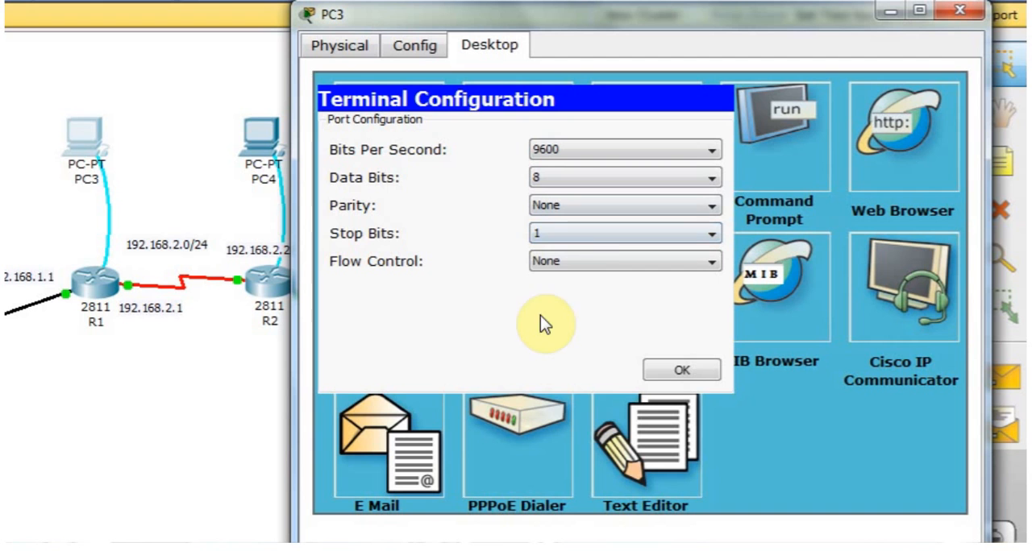
pyautogui.click(679, 372)
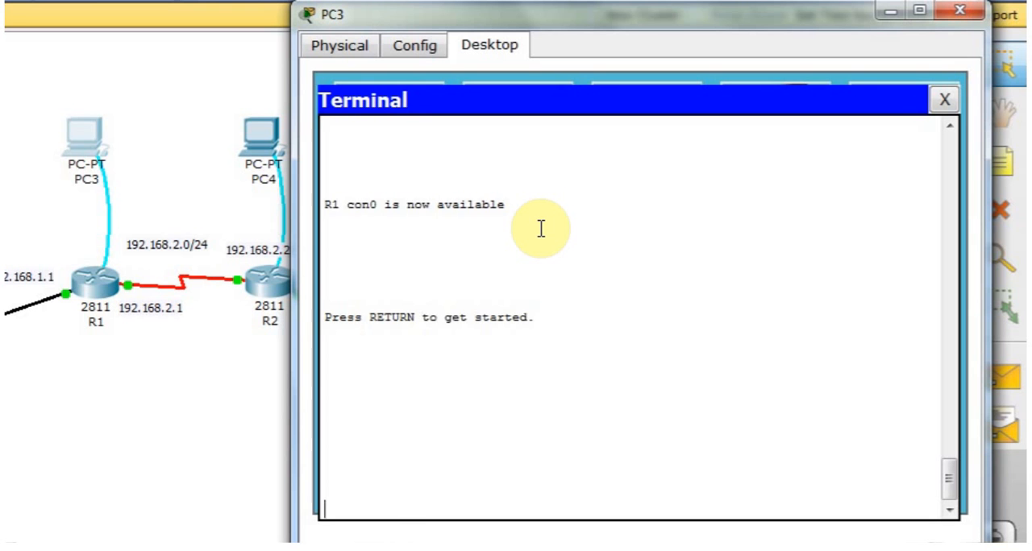
# Log in to R1 with the console password and enter privileged mode using en and the enable password.
pyautogui.press('Return')
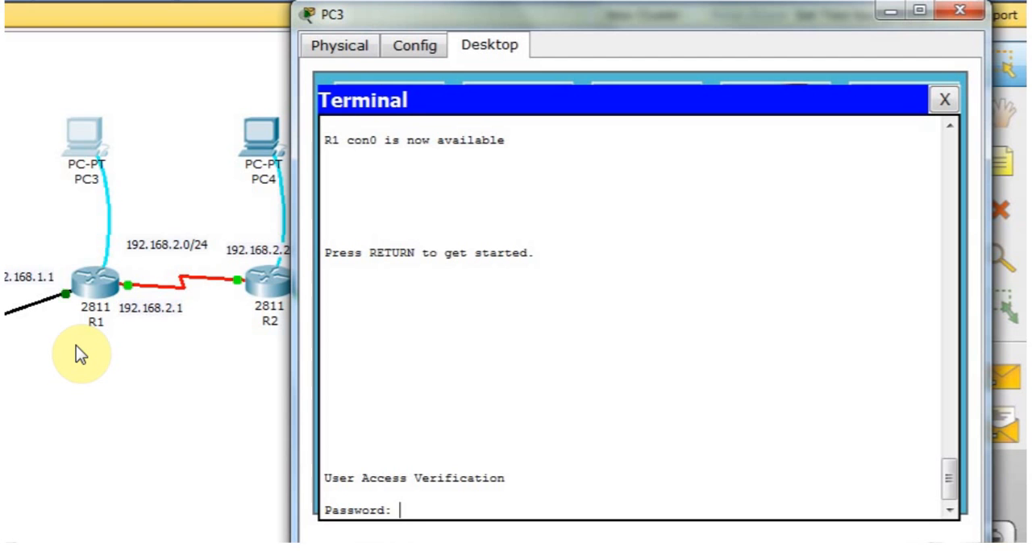
pyautogui.press('Return')
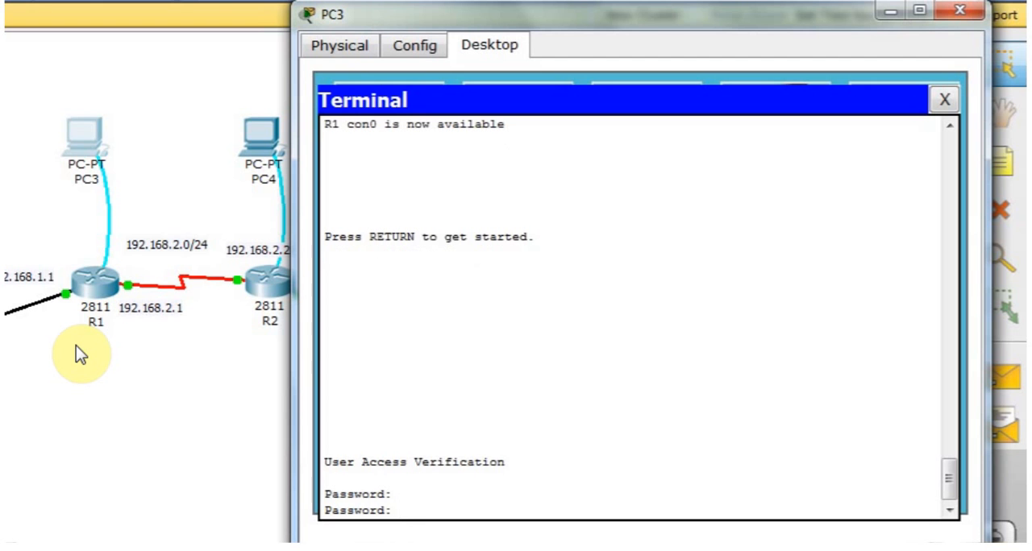
pyautogui.press('Return')
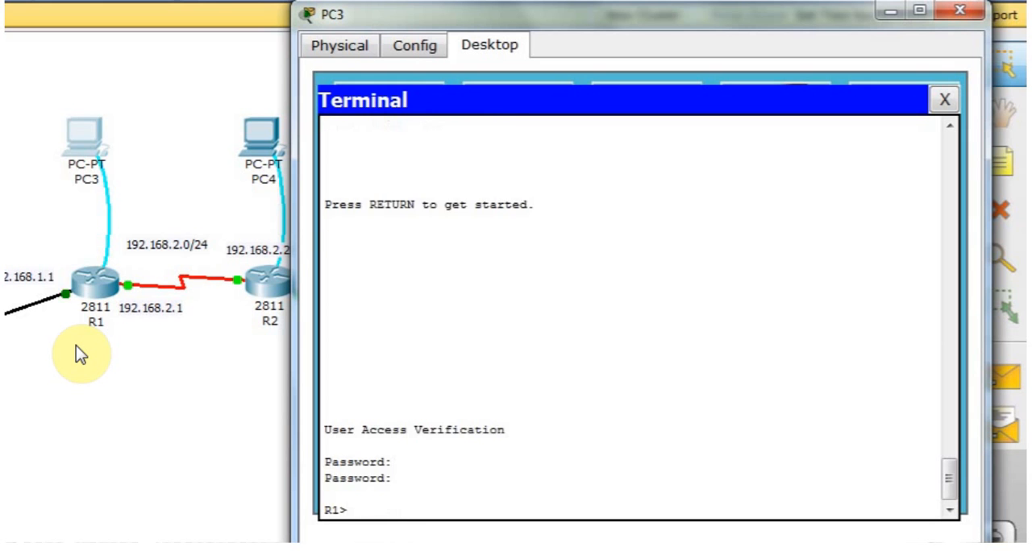
pyautogui.write('en')
pyautogui.press('Return')
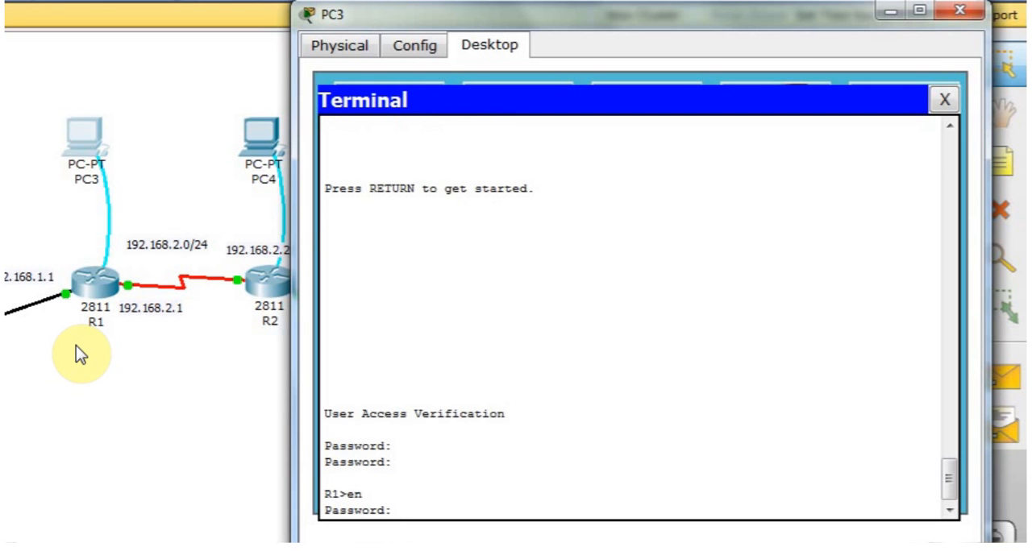
pyautogui.press('Return')
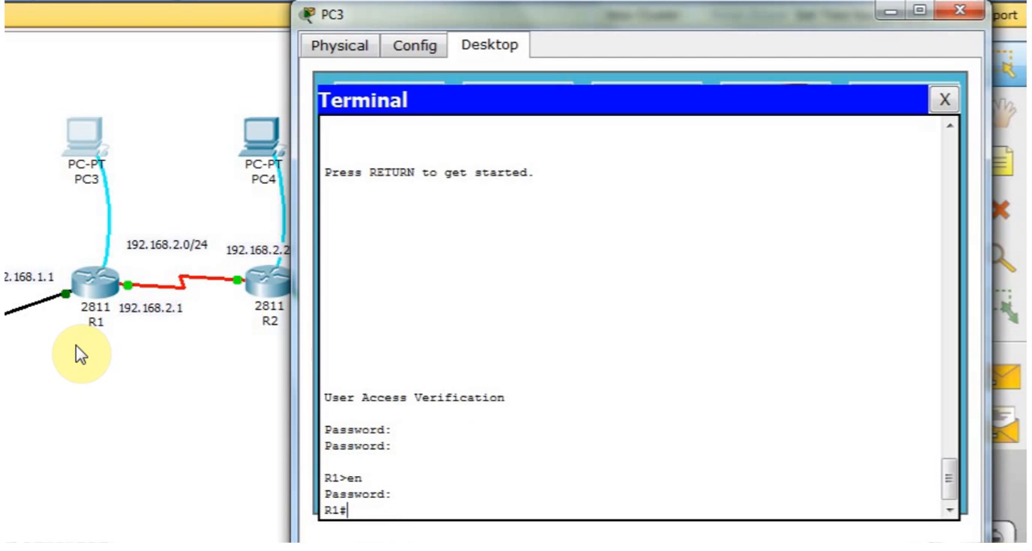
# Enter R1's global configuration mode with conf t and list its interfaces with do sh ip int br.
pyautogui.write('conf t')
pyautogui.press('Return')
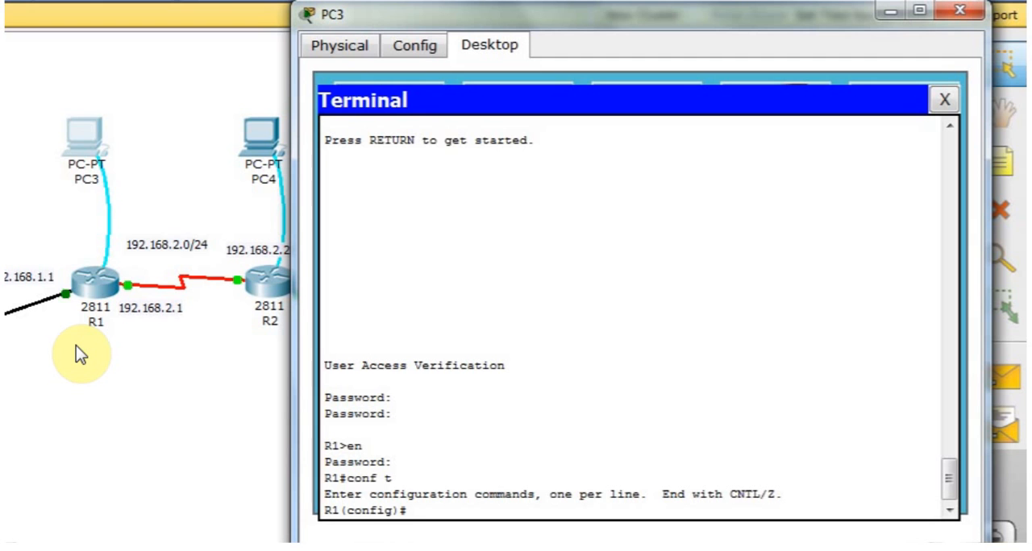
pyautogui.write('do sh ip int br')
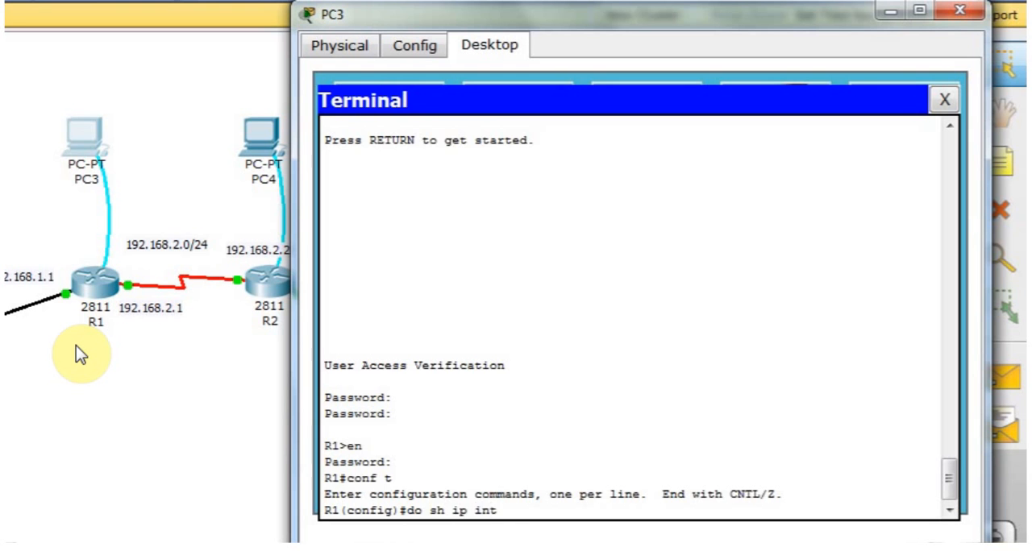
pyautogui.press('Return')
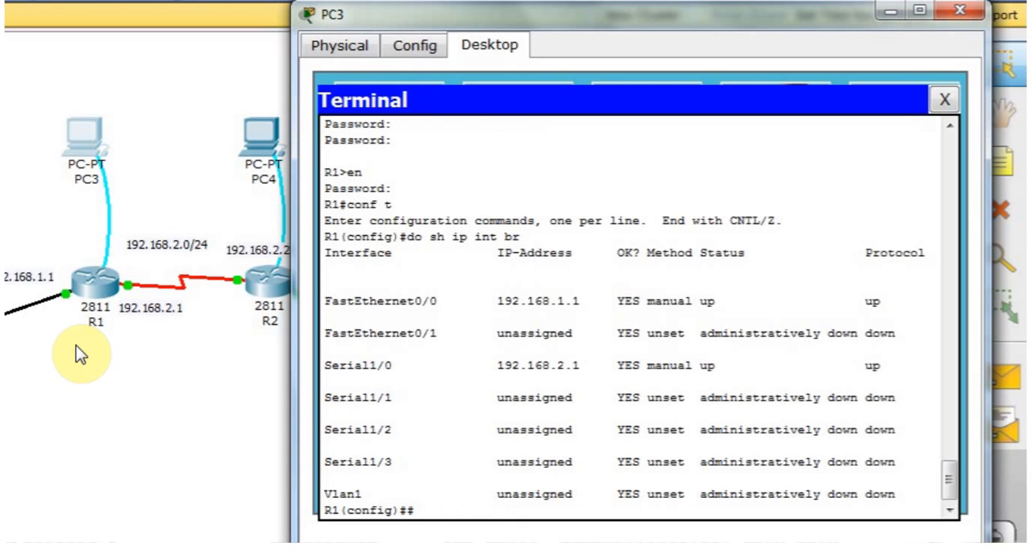
pyautogui.press('BackSpace')
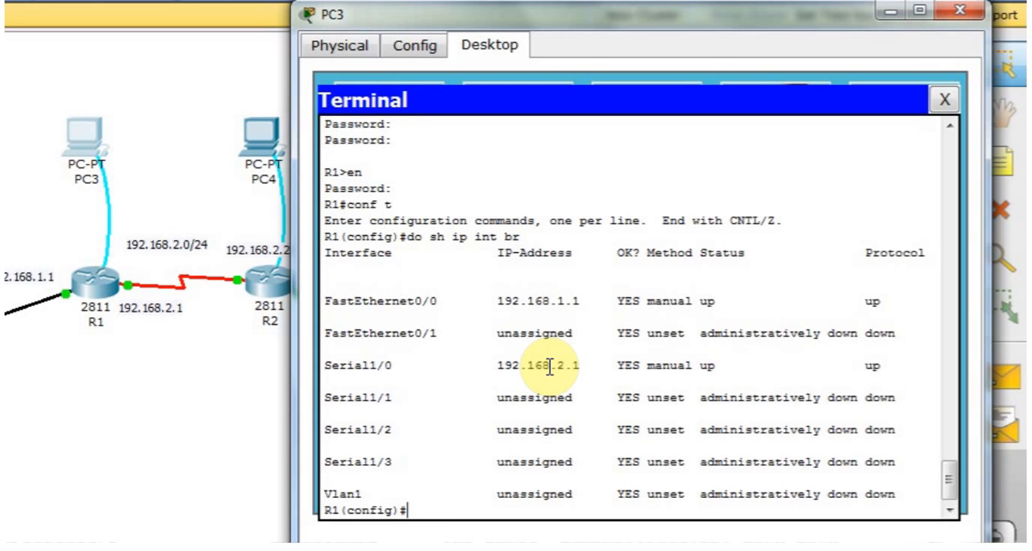
# Enter RIP configuration mode on R1 with the command router rip, correcting any misspelling of the command.
pyautogui.write('rotuer rip')
pyautogui.press('Return')
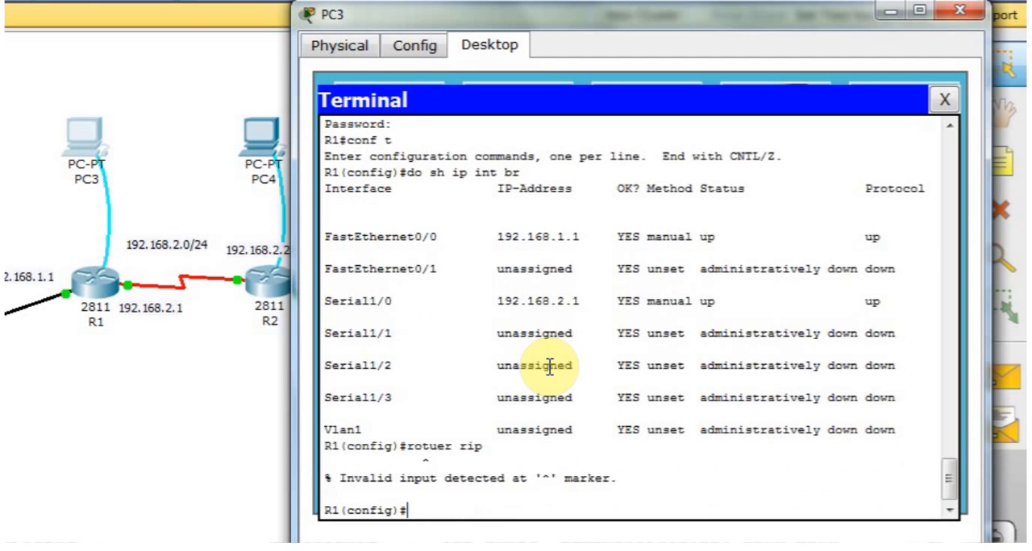
pyautogui.press('Up')
pyautogui.press('BackSpace')
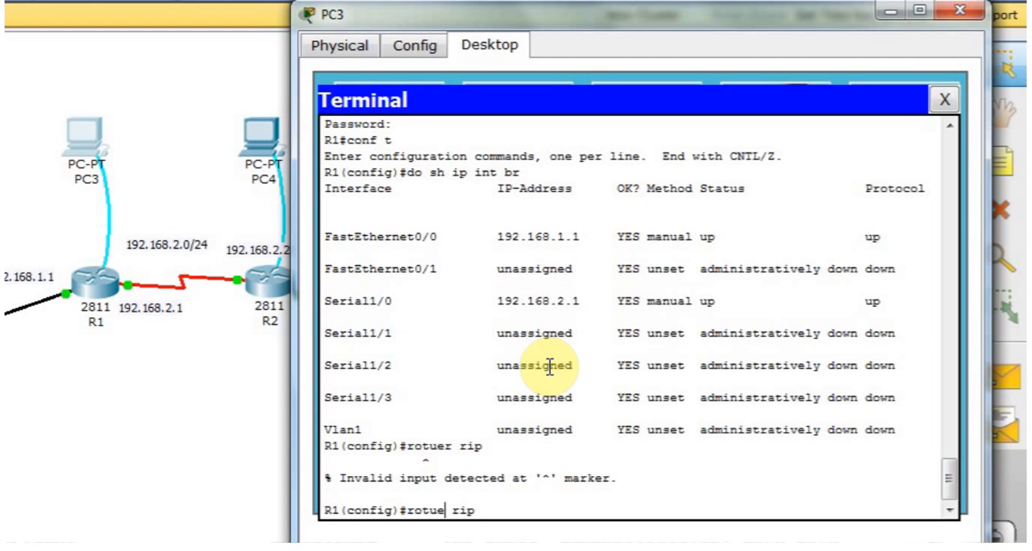
pyautogui.press('Right')
pyautogui.press('BackSpace')
pyautogui.press('BackSpace')
pyautogui.press('BackSpace')
pyautogui.press('BackSpace')
pyautogui.press('BackSpace')
pyautogui.press('BackSpace')
pyautogui.press('BackSpace')
pyautogui.press('BackSpace')
pyautogui.write('router rip')
pyautogui.press('Return')
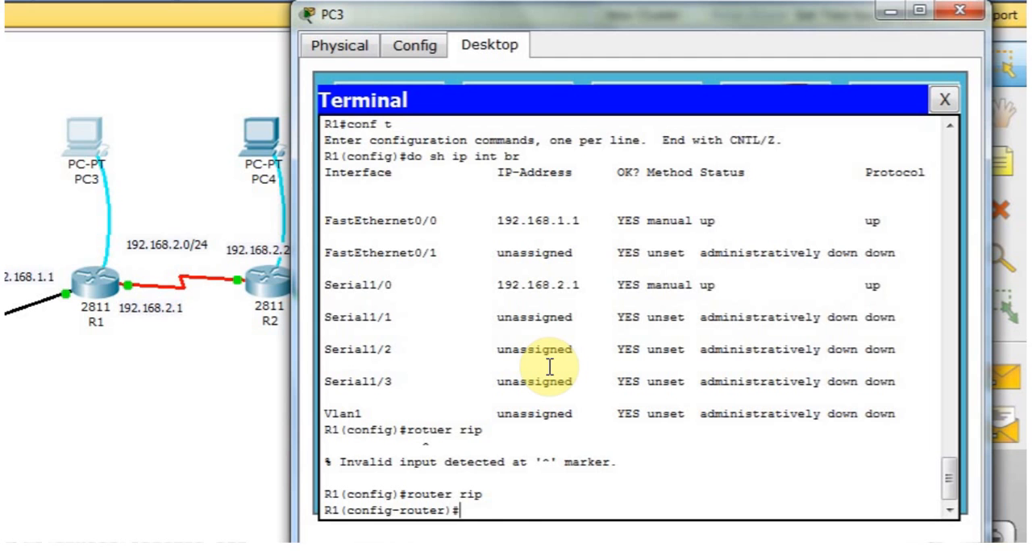
# Set R1's RIP process to version 2.
pyautogui.write('version 2')
pyautogui.press('Return')
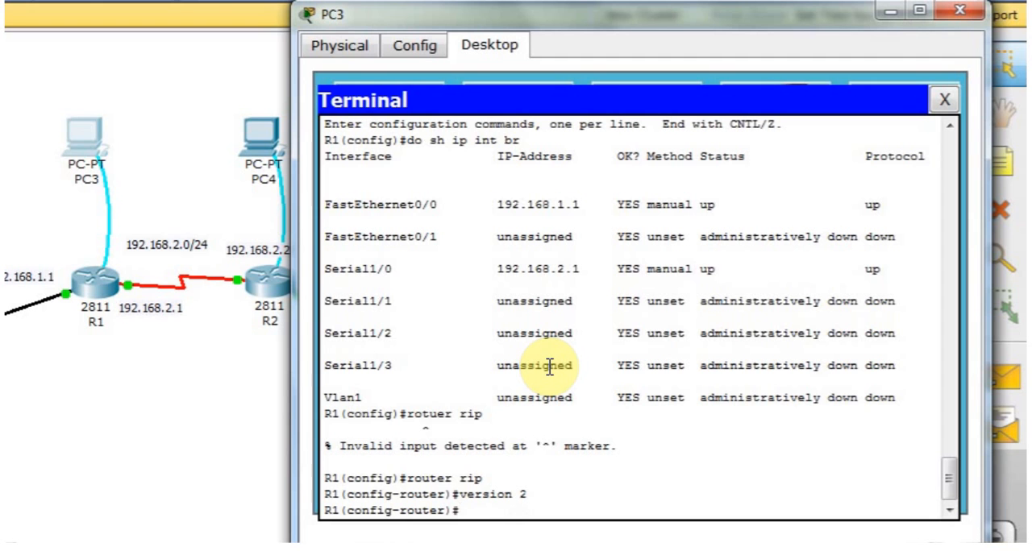
# Add network 192.168.1.0 to R1's RIP configuration.
pyautogui.write('network 19')
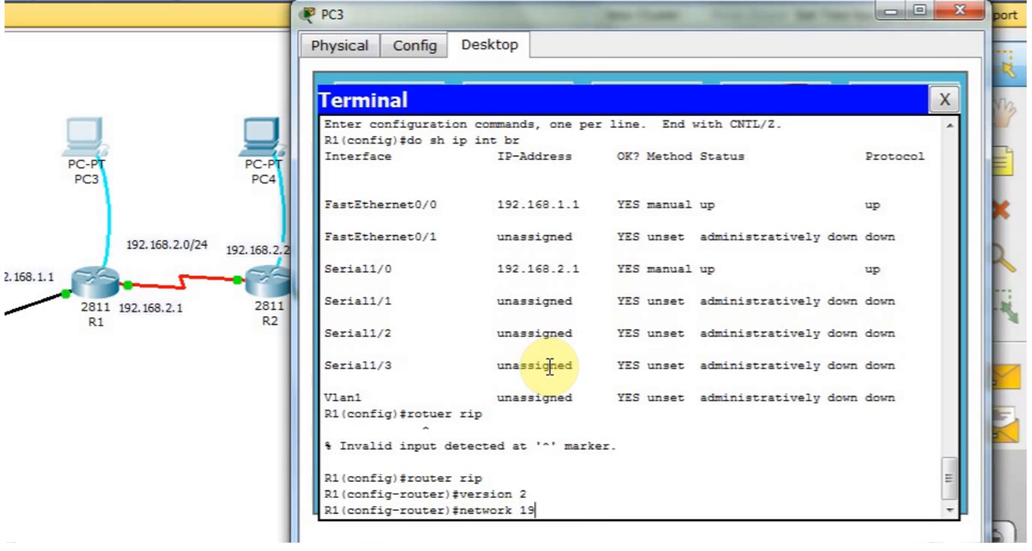
pyautogui.write('2.168.1.0')
pyautogui.press('Return')
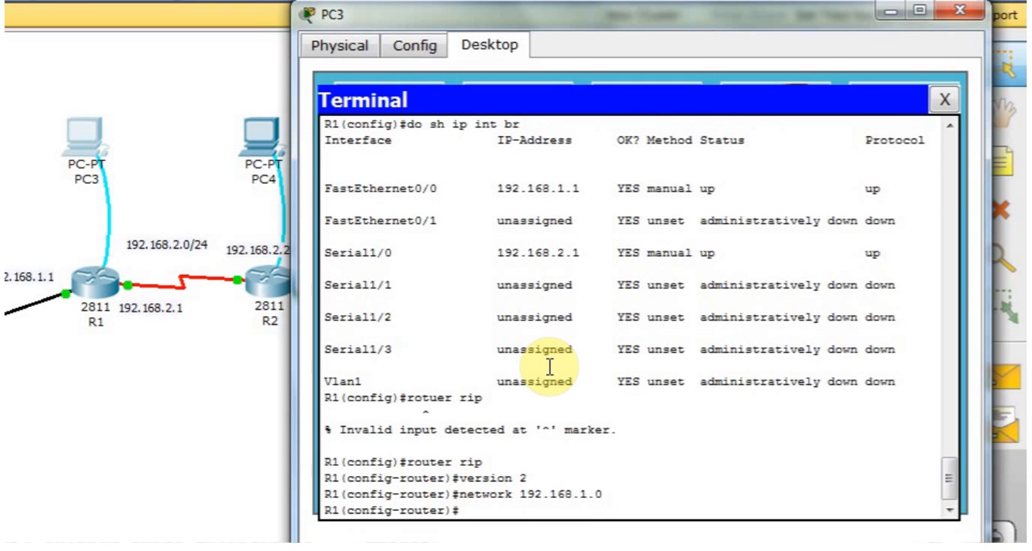
# Add network 192.168.2.0 to R1's RIP configuration.
pyautogui.press('Up')
pyautogui.press('Left')
pyautogui.press('Left')
pyautogui.press('BackSpace')
pyautogui.write('2')
pyautogui.press('Return')
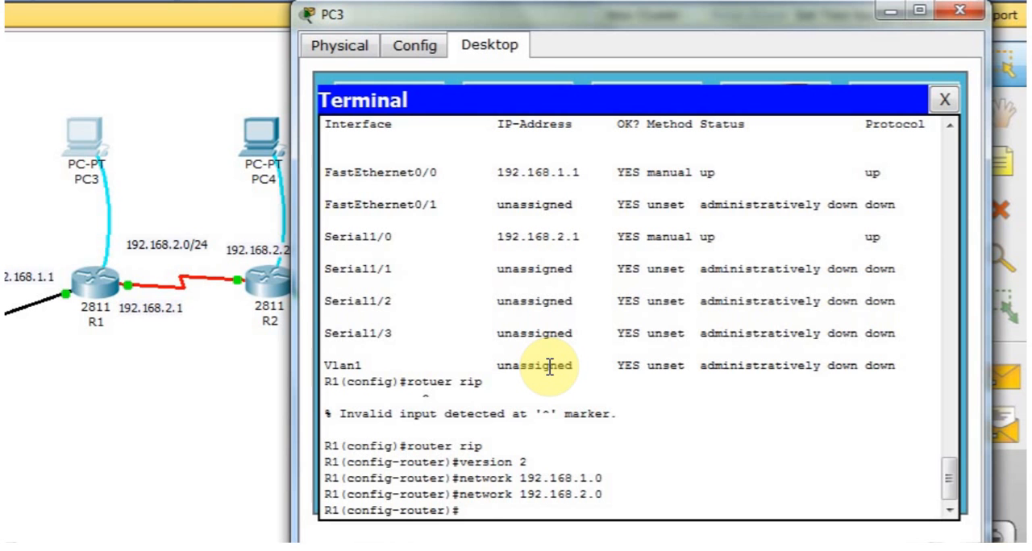
# End R1's configuration mode and save its running-config to startup-config under the default destination filename.
pyautogui.write('end')
pyautogui.press('Return')
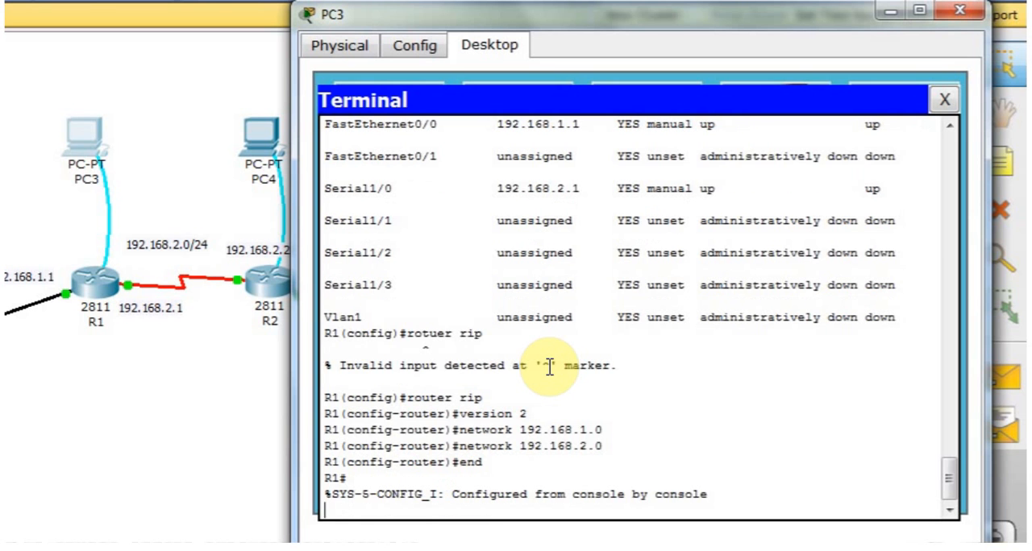
pyautogui.press('Return')
pyautogui.write('copy')
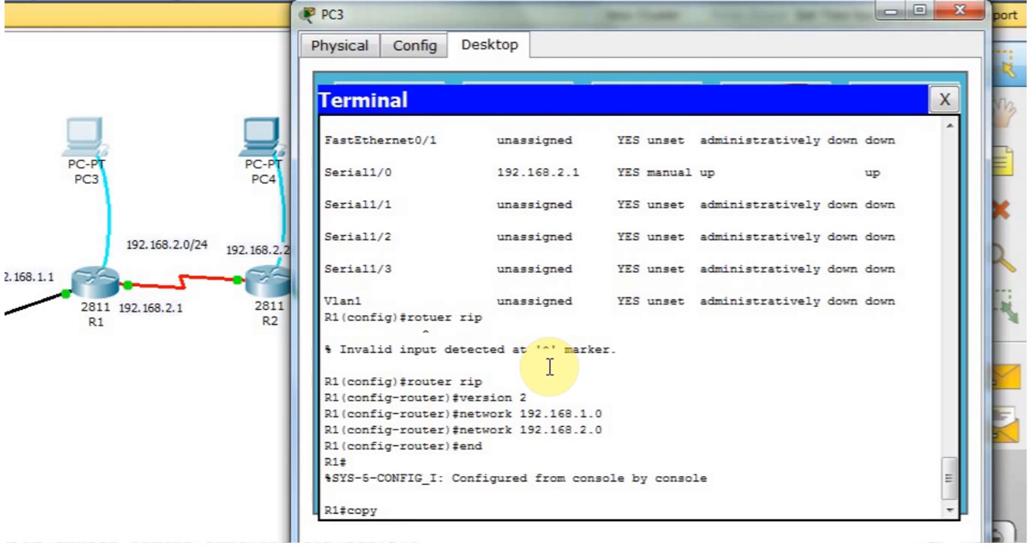
pyautogui.write(' ru')
pyautogui.press('Tab')
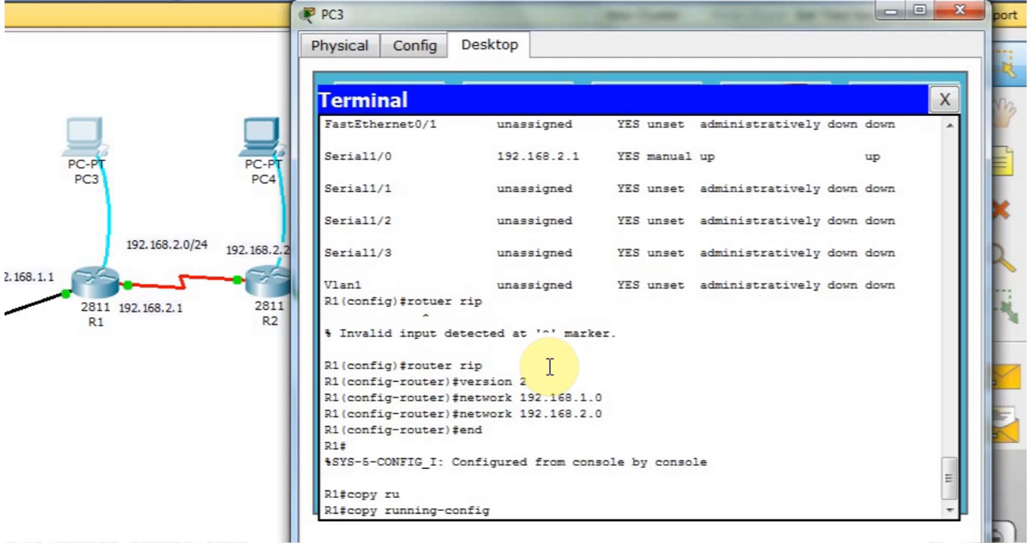
pyautogui.write('st')
pyautogui.press('Tab')
pyautogui.press('Return')
pyautogui.press('Return')
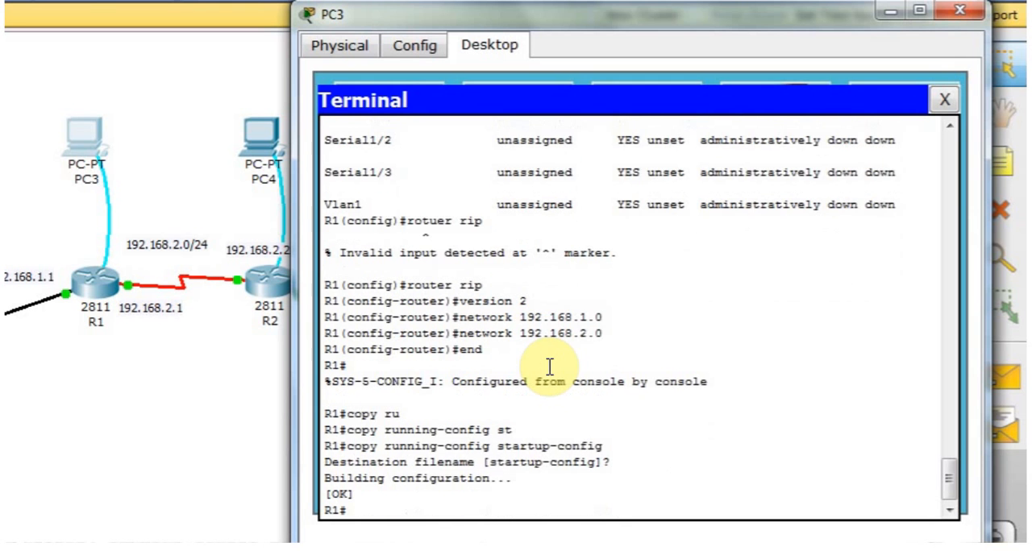
# Close PC3's window and open a terminal session on PC4 with the default port settings.
pyautogui.click(959, 12)
pyautogui.click(255, 133)
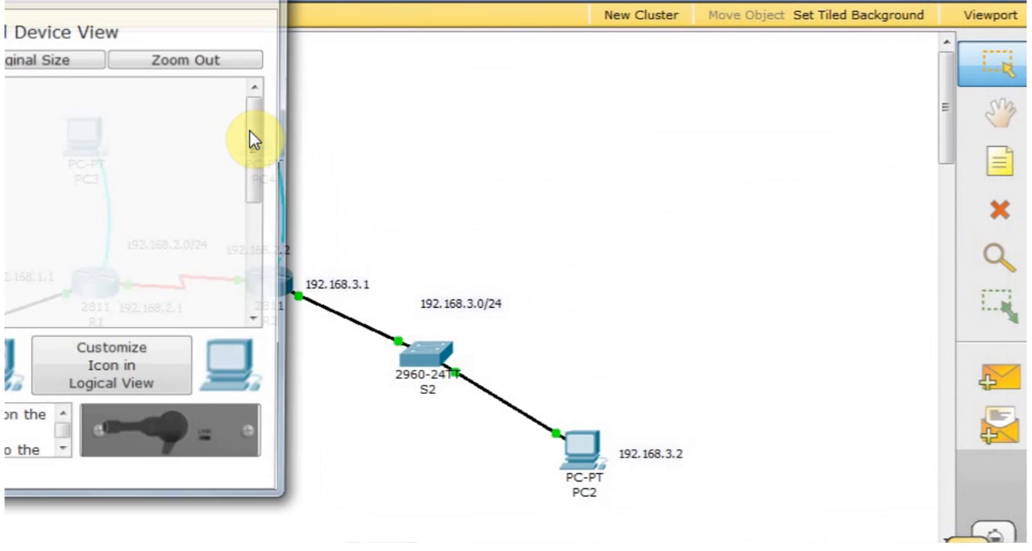
pyautogui.moveTo(129, 4); pyautogui.dragTo(651, 2)
pyautogui.moveTo(501, 10); pyautogui.dragTo(627, 36)
pyautogui.click(470, 58)
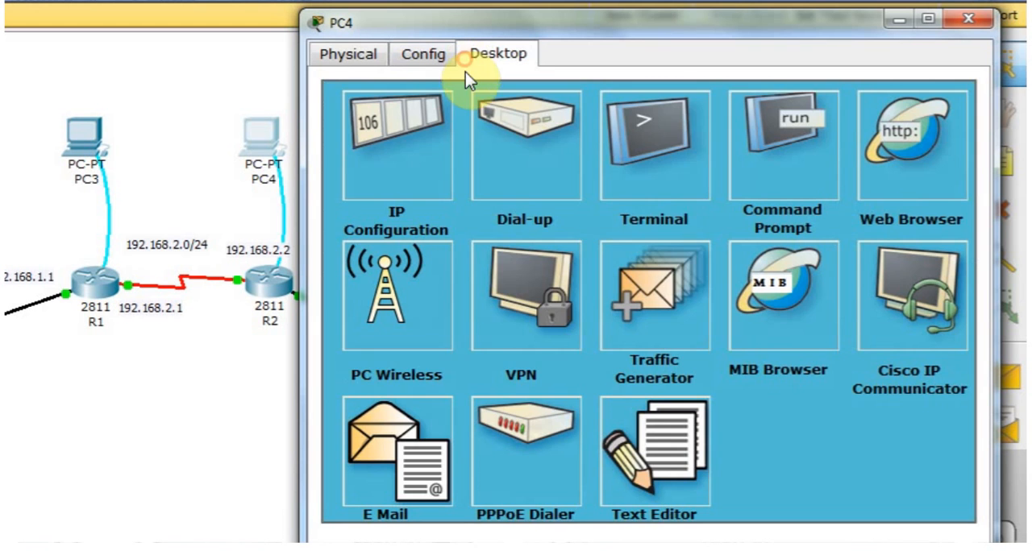
pyautogui.click(640, 178)
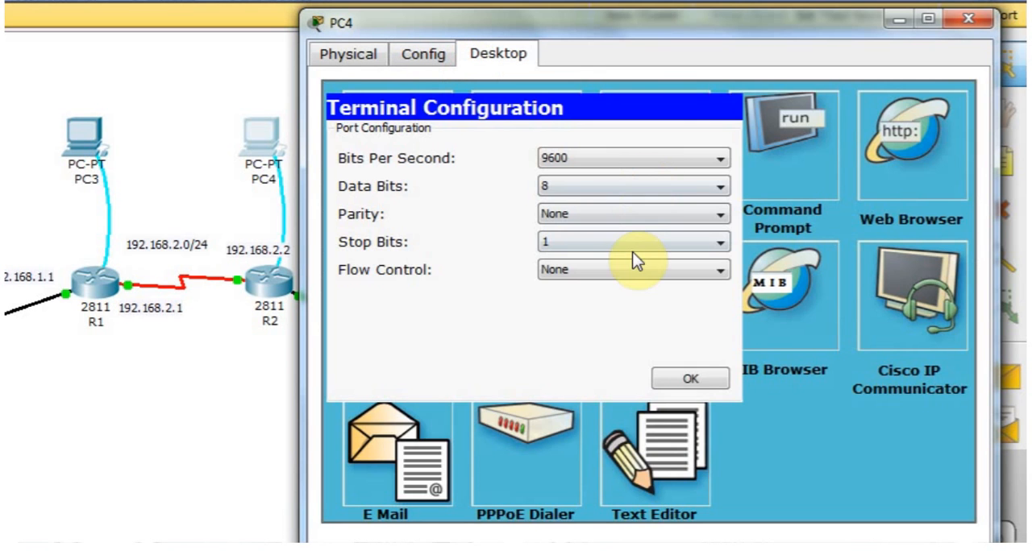
pyautogui.click(683, 383)
# Log in to R2 with the console password and enter privileged mode with en and the enable password.
pyautogui.press('Return')
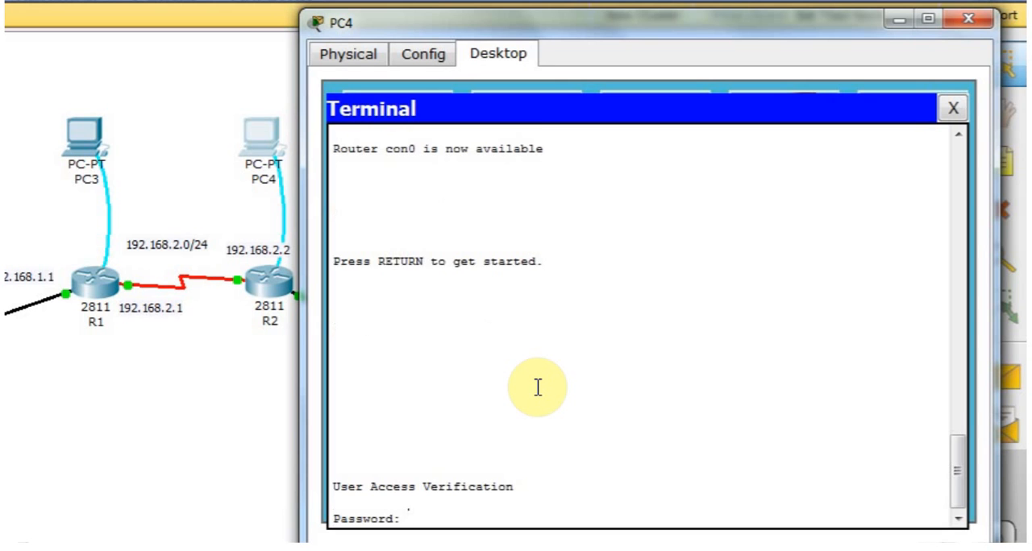
pyautogui.press('Return')
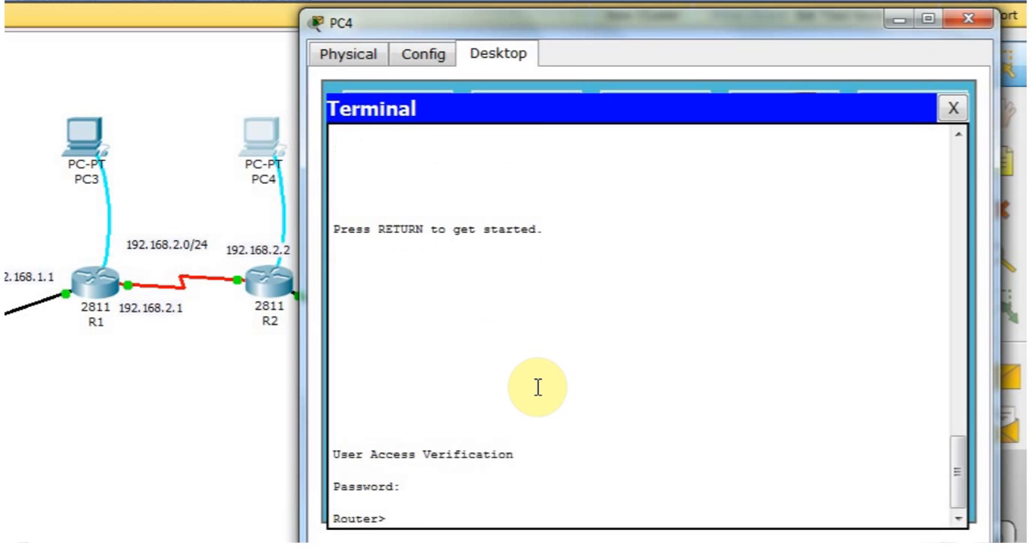
pyautogui.write('en')
pyautogui.press('Return')
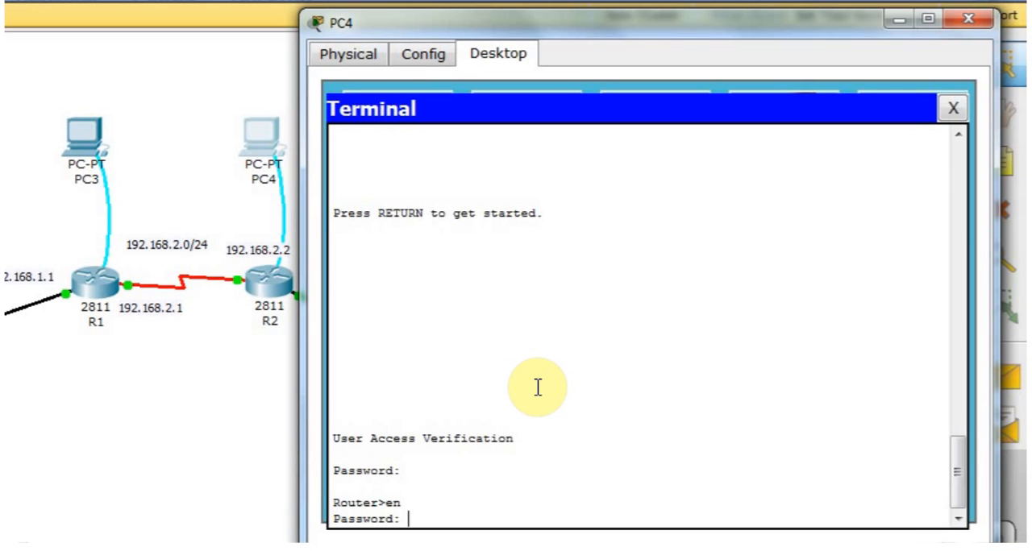
pyautogui.press('Return')
# Enter R2's global configuration mode with conf t and its RIP configuration mode with router rip.
pyautogui.write('conf t')
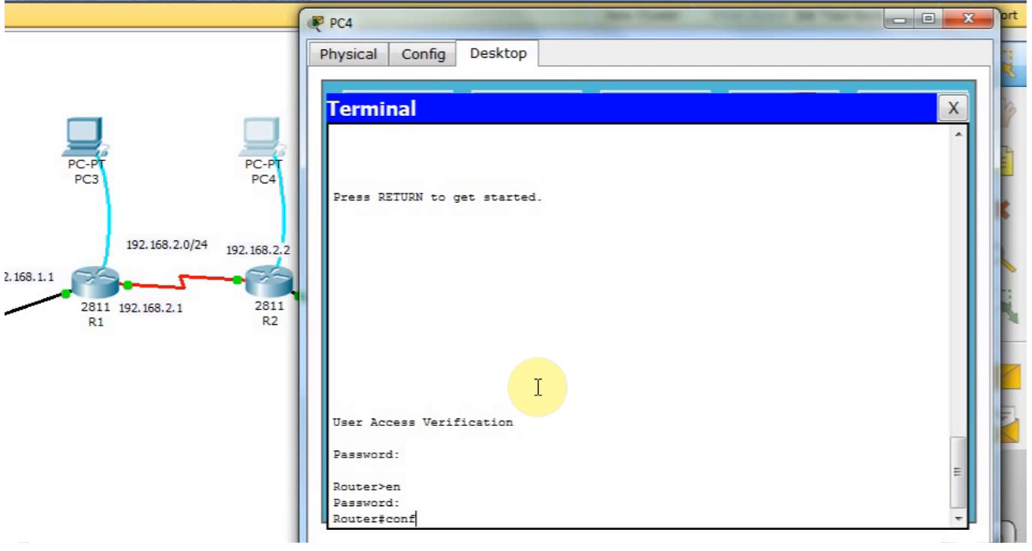
pyautogui.press('Return')
pyautogui.press('Return')
pyautogui.press('Return')
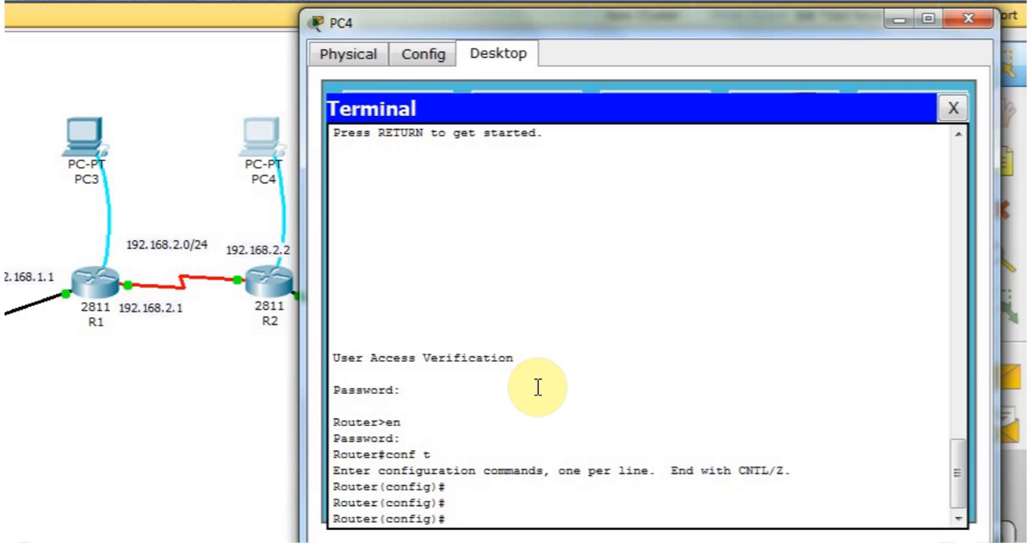
pyautogui.write('router rip')
pyautogui.press('Return')
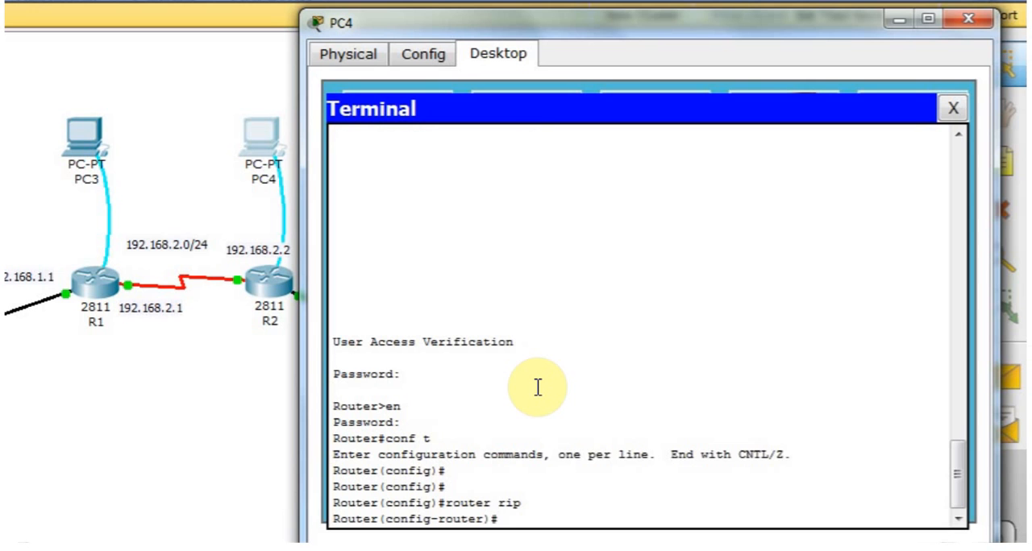
# Set R2's RIP process to version 2.
pyautogui.write('version 2')
pyautogui.press('Return')
# Add network 192.168.2.0 to R2's RIP configuration.
pyautogui.write('netwrok')
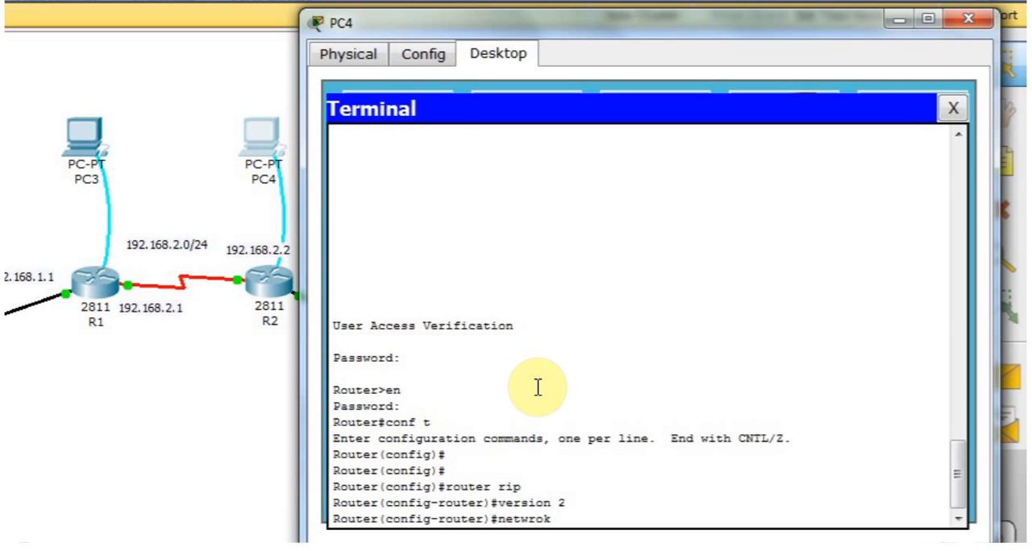
pyautogui.click(432, 34)
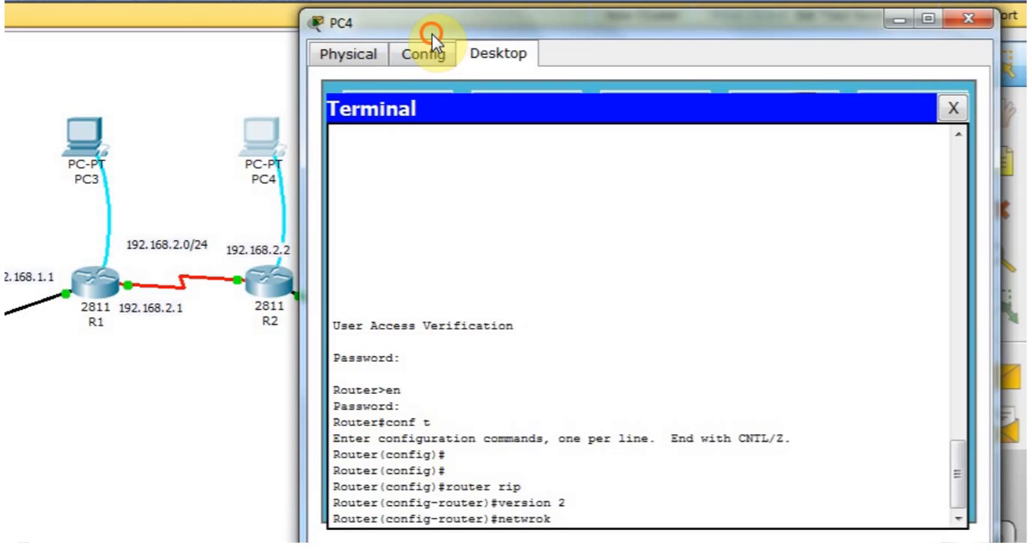
pyautogui.moveTo(432, 34)
pyautogui.mouseDown()
pyautogui.moveTo(503, 44)
pyautogui.moveTo(421, 29)
pyautogui.mouseUp()
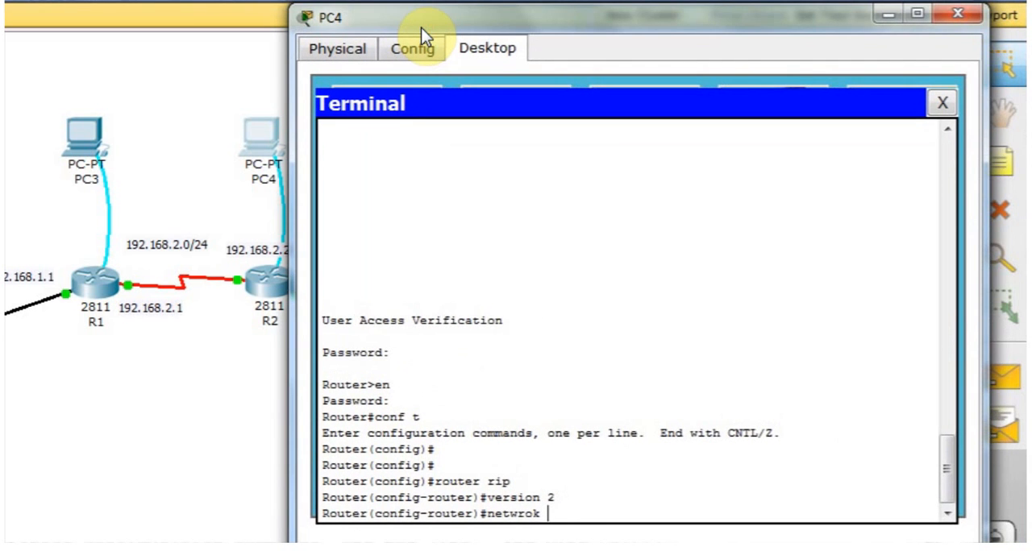
pyautogui.write('192.168.2.0')
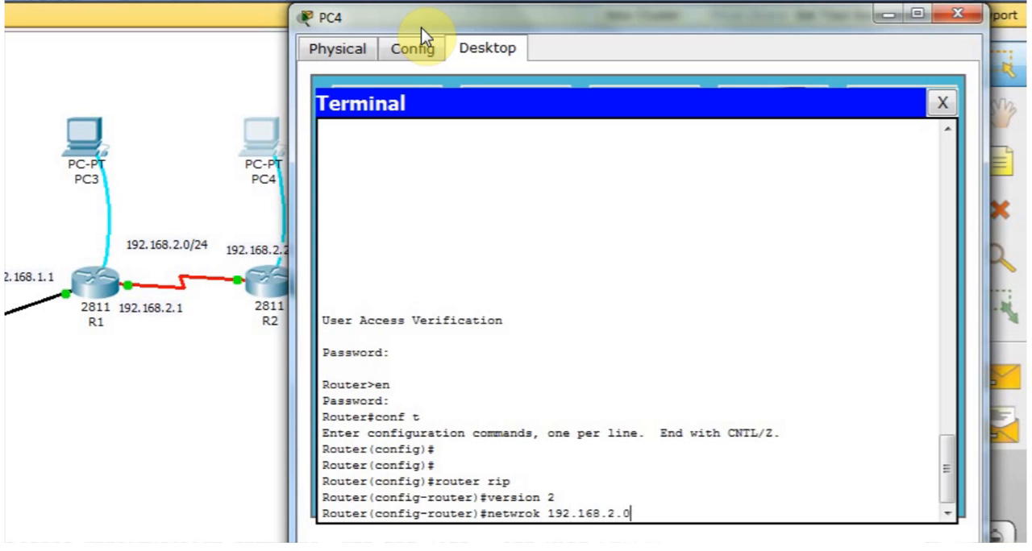
pyautogui.press('Return')
pyautogui.press('Up')
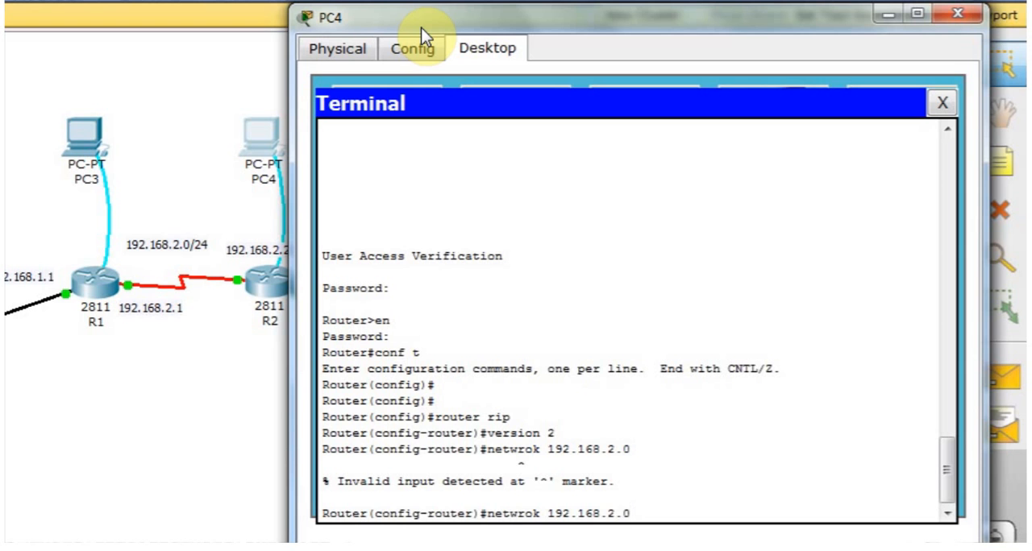
pyautogui.press('BackSpace')
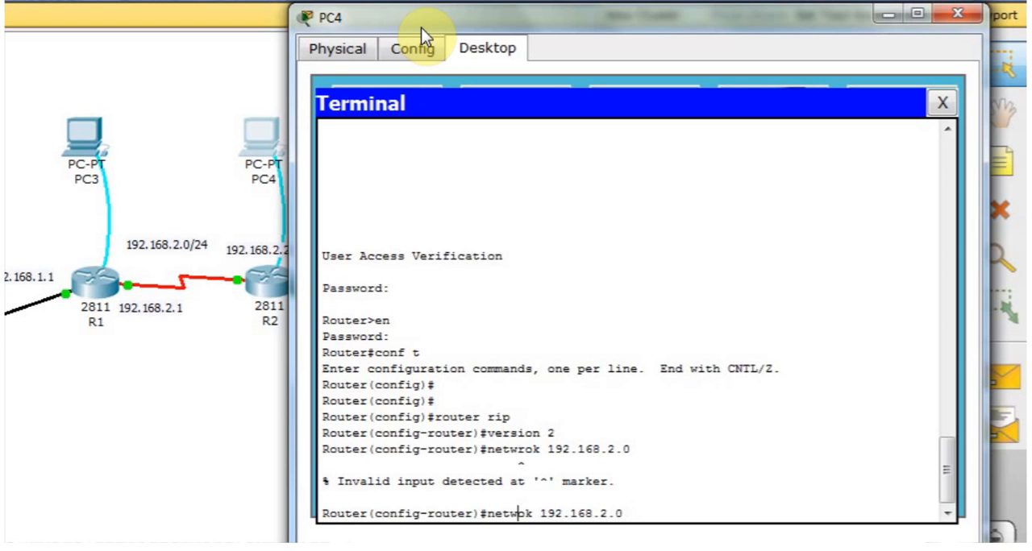
pyautogui.write('r')
pyautogui.press('Return')
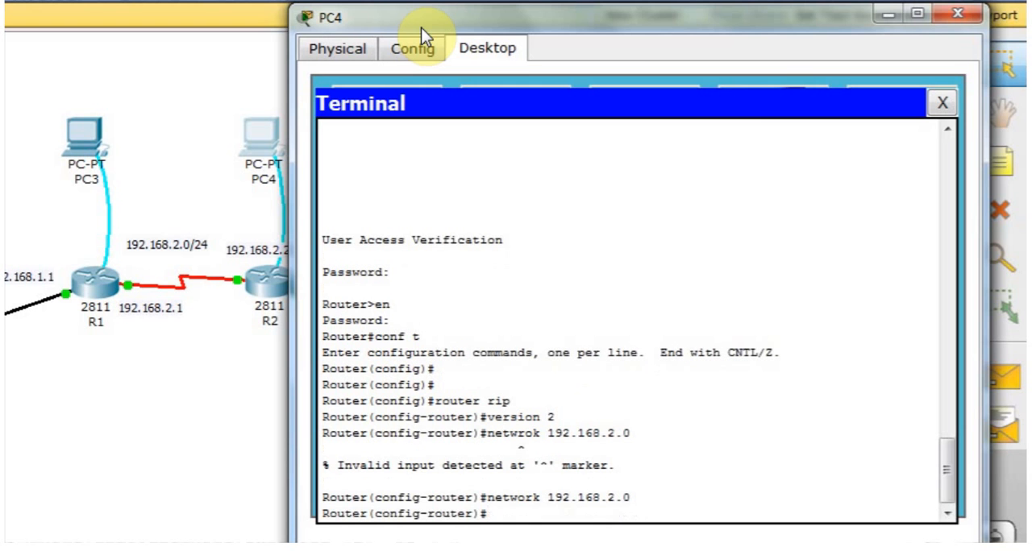
# Add network 192.168.3.0 to R2's RIP configuration.
pyautogui.press('Up')
pyautogui.press('BackSpace')
pyautogui.press('BackSpace')
pyautogui.press('BackSpace')
pyautogui.write('3.0')
pyautogui.press('Return')
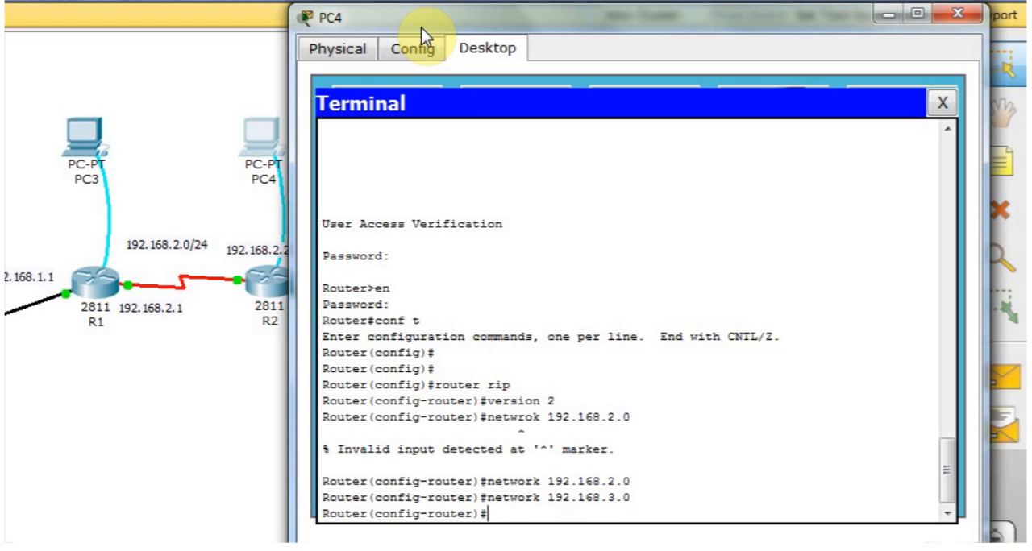
# Exit R2's RIP and global configuration modes back to the privileged prompt.
pyautogui.write('exit')
pyautogui.press('Return')
pyautogui.write('exit')
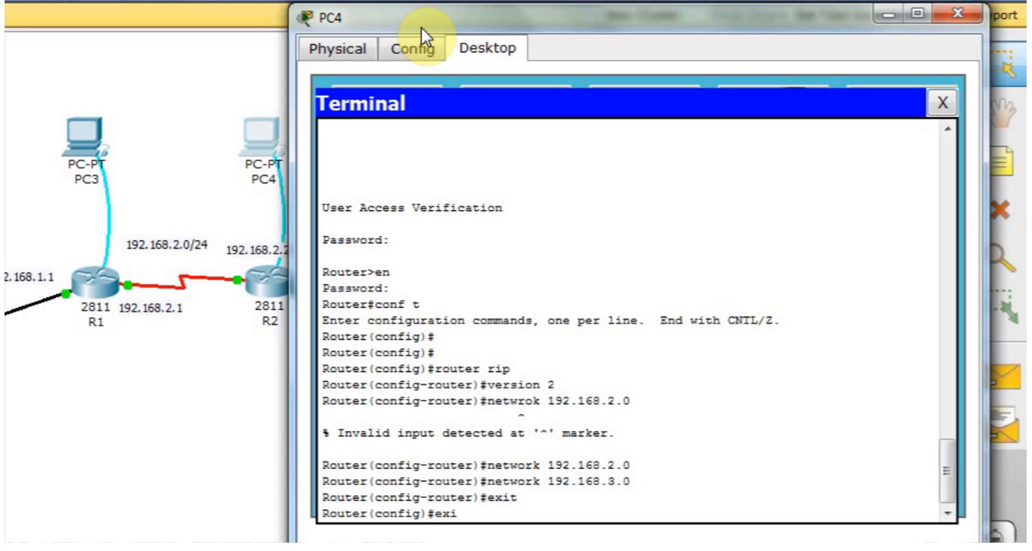
pyautogui.press('Return')
pyautogui.press('Return')
pyautogui.press('Return')
pyautogui.press('Return')
# Display R2's routing table with sh ip route and examine its directly connected and RIP route entries.
pyautogui.write('sh')
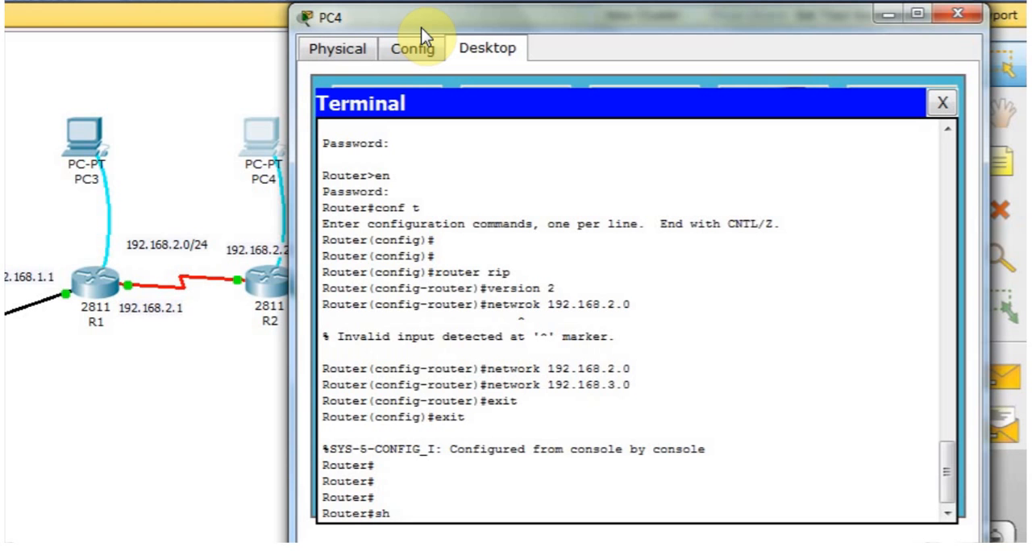
pyautogui.write(' ip route')
pyautogui.press('Return')
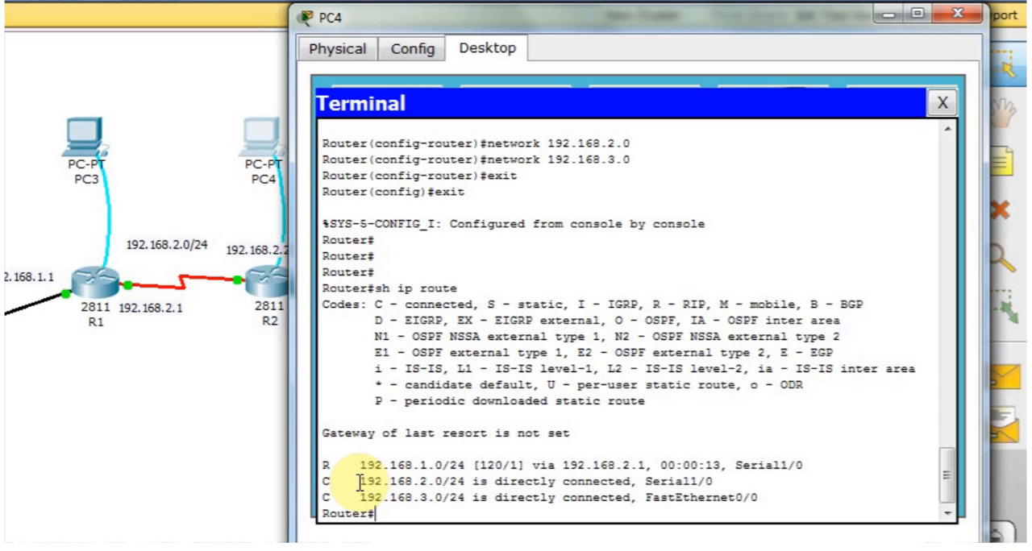
pyautogui.moveTo(354, 481); pyautogui.dragTo(595, 512)
pyautogui.click(591, 504)
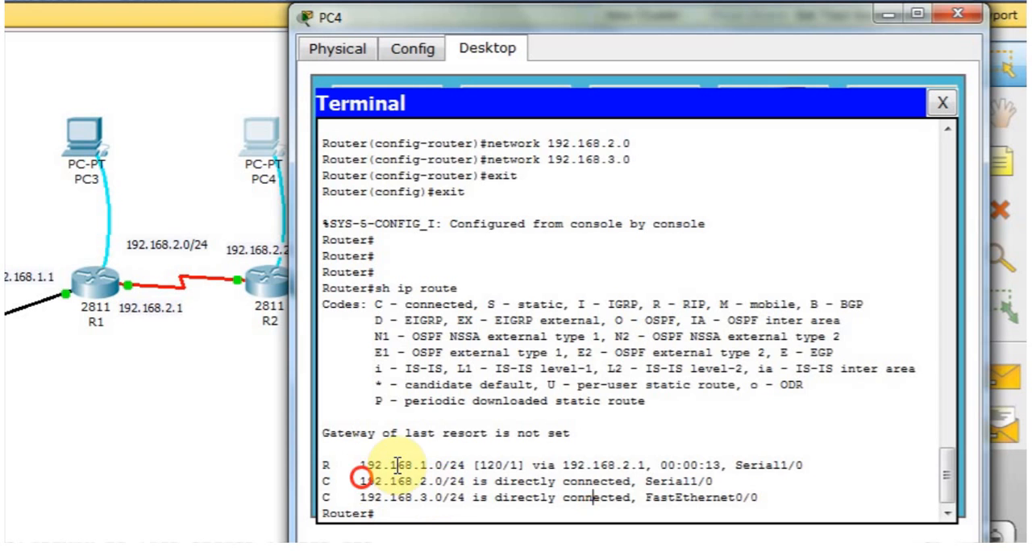
pyautogui.moveTo(358, 481)
pyautogui.mouseDown()
pyautogui.moveTo(755, 510)
pyautogui.moveTo(740, 481)
pyautogui.moveTo(750, 497)
pyautogui.mouseUp()
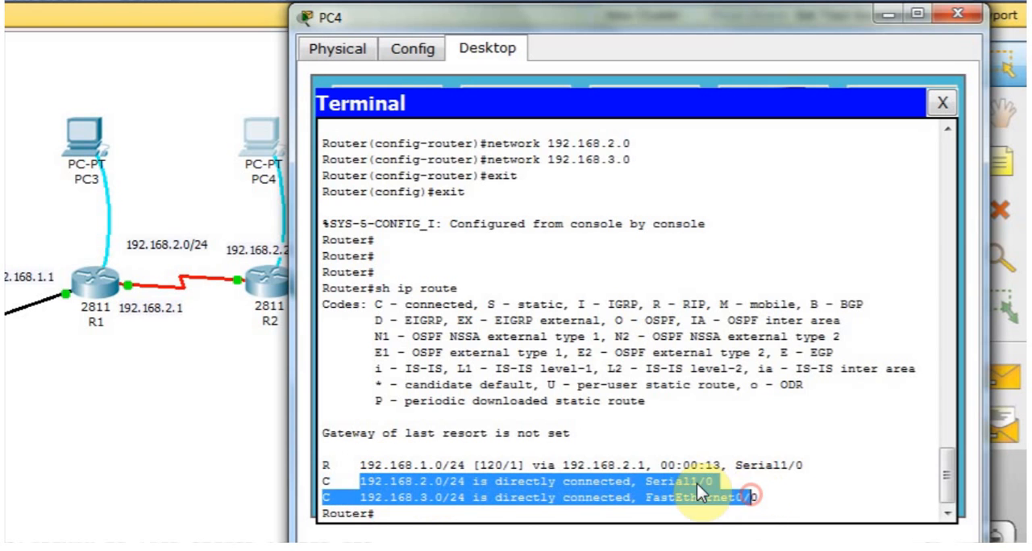
pyautogui.click(522, 465)
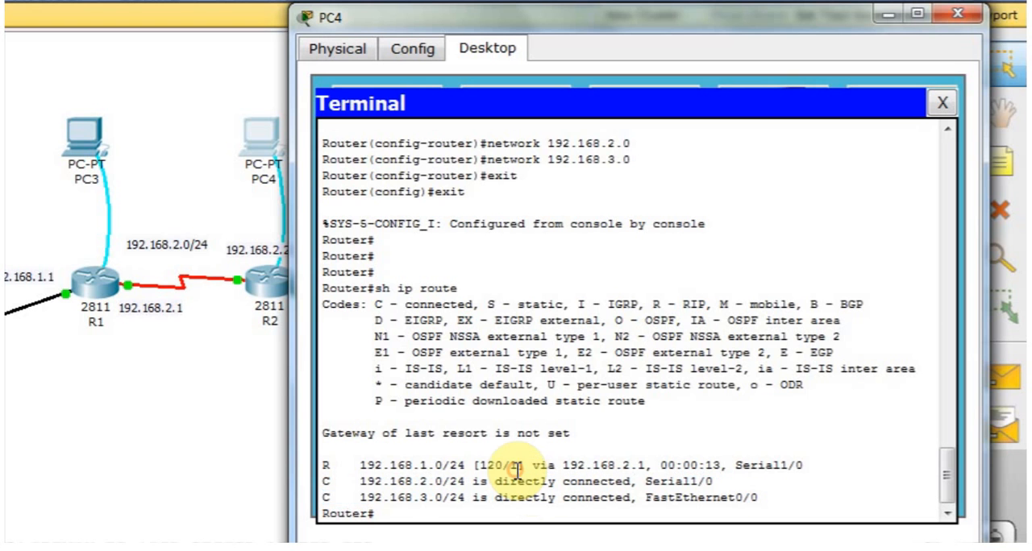
pyautogui.moveTo(354, 466); pyautogui.dragTo(473, 466)
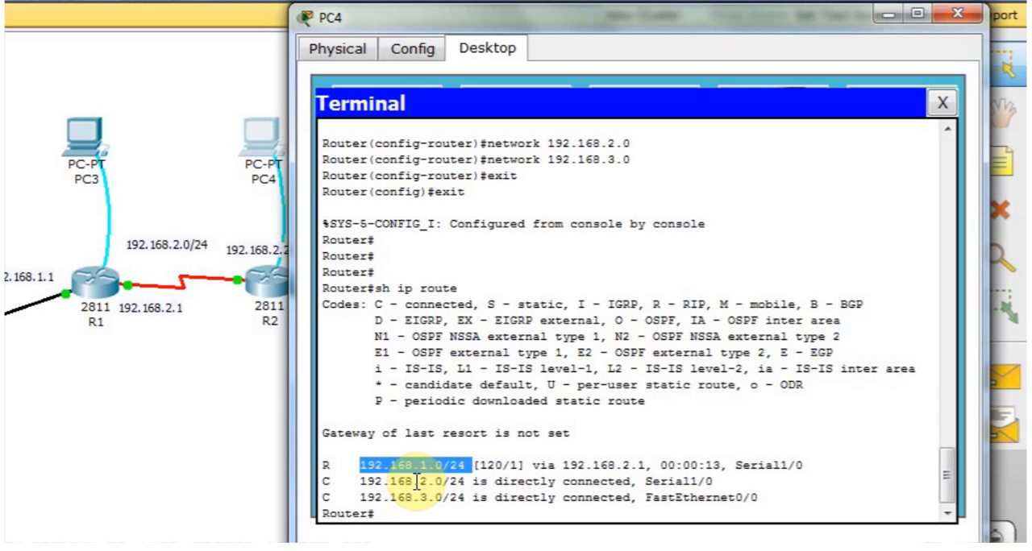
pyautogui.moveTo(414, 482); pyautogui.dragTo(428, 498)
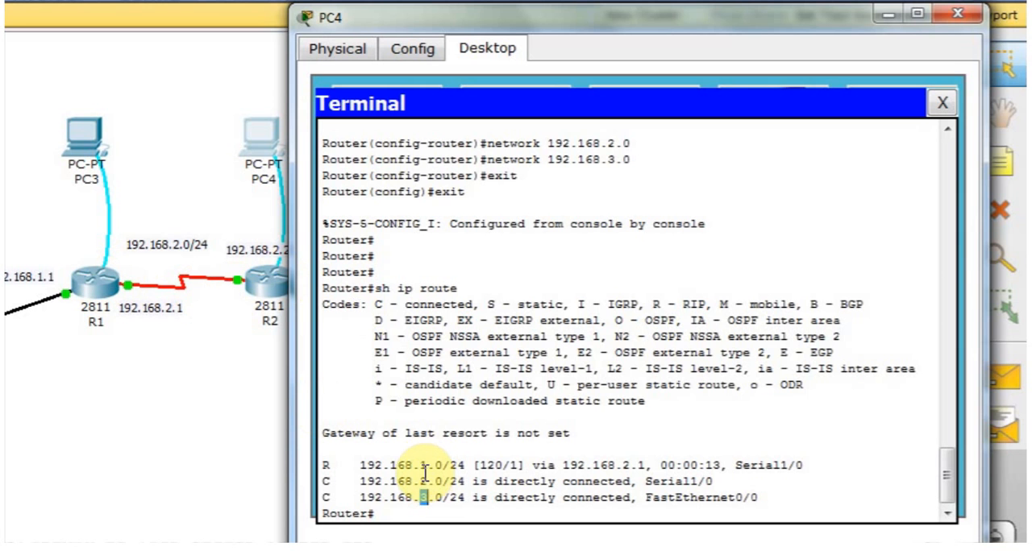
pyautogui.moveTo(420, 465); pyautogui.dragTo(475, 466)
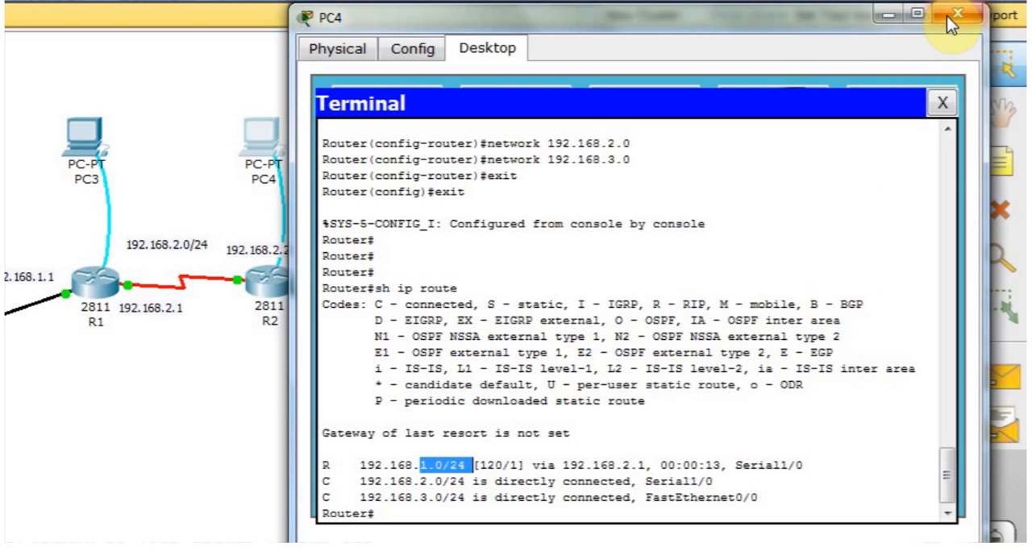
# Save R2's running-config to startup-config under the default destination filename and close PC4's window.
pyautogui.click(456, 505)
pyautogui.write('cop')
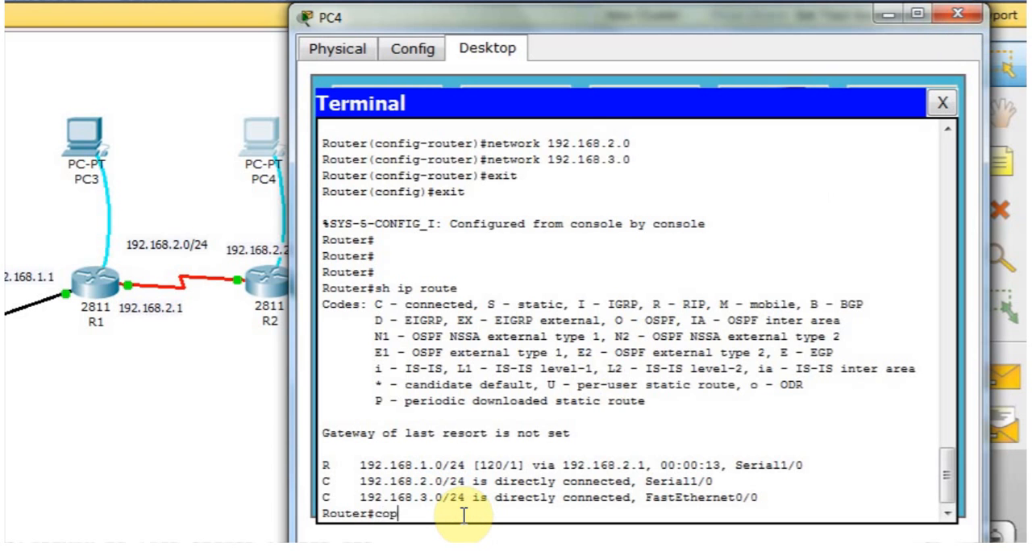
pyautogui.write('y ru')
pyautogui.press('Tab')
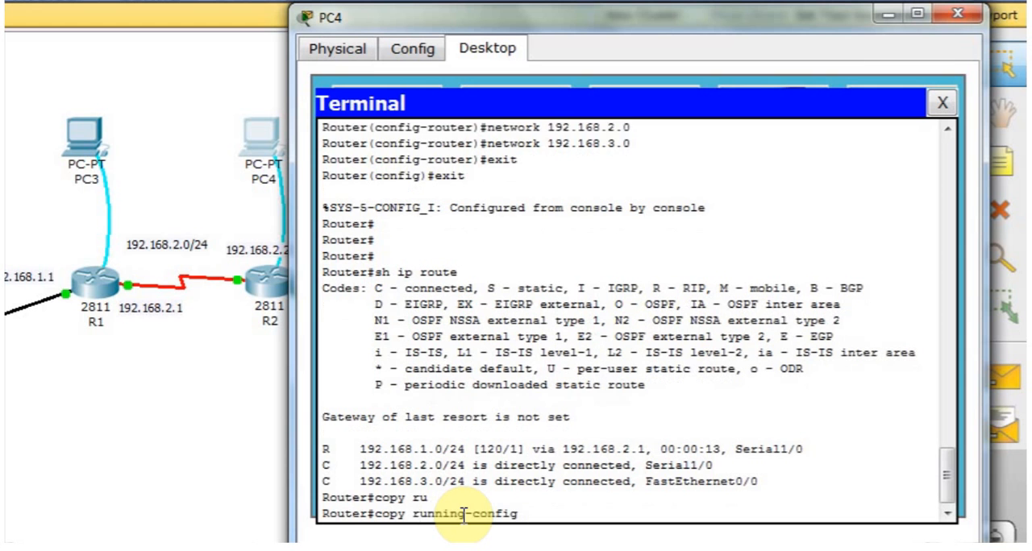
pyautogui.write('s')
pyautogui.press('Tab')
pyautogui.press('Return')
pyautogui.press('Return')
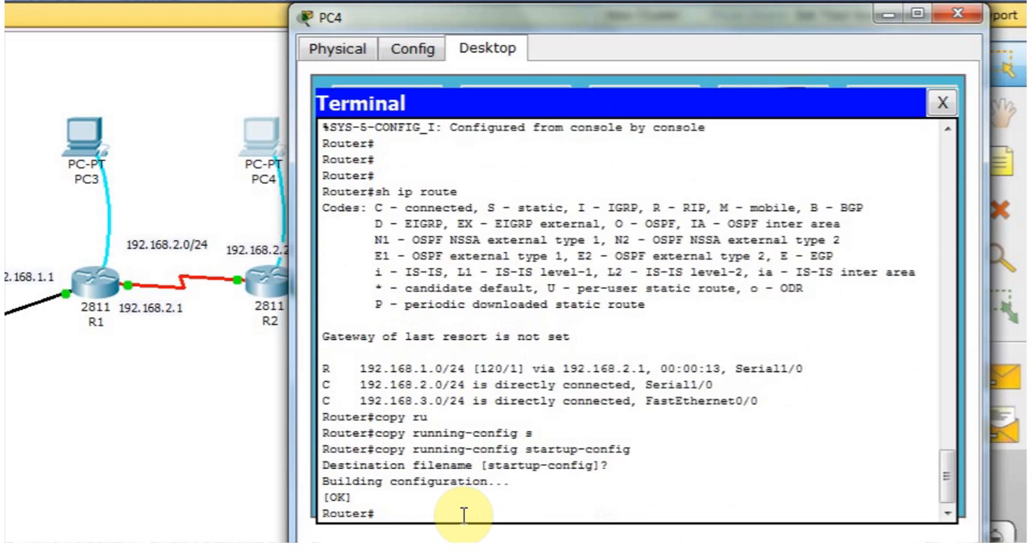
pyautogui.press('Return')
pyautogui.click(957, 13)
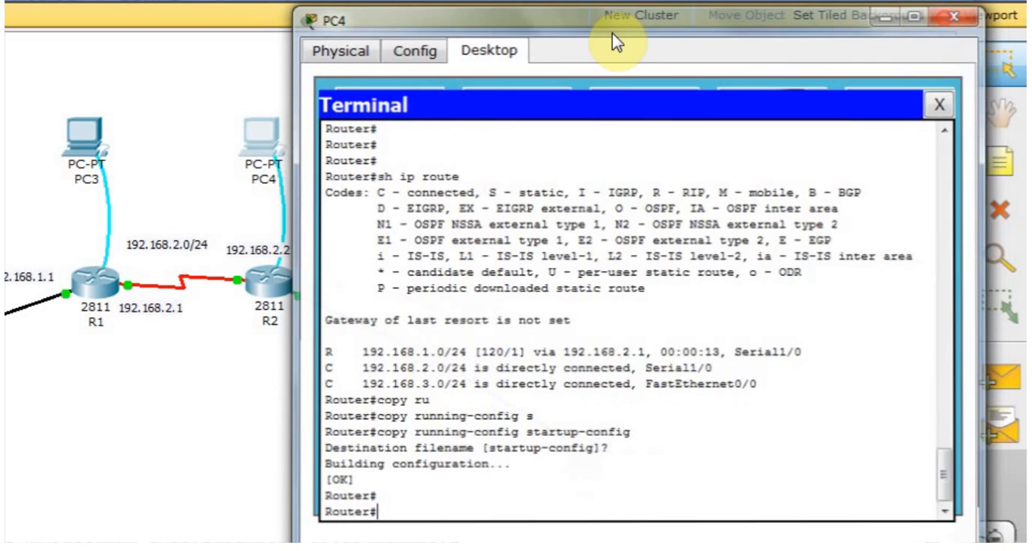
# Open a terminal session to R1 from PC3, keeping the default port settings.
pyautogui.click(74, 129)
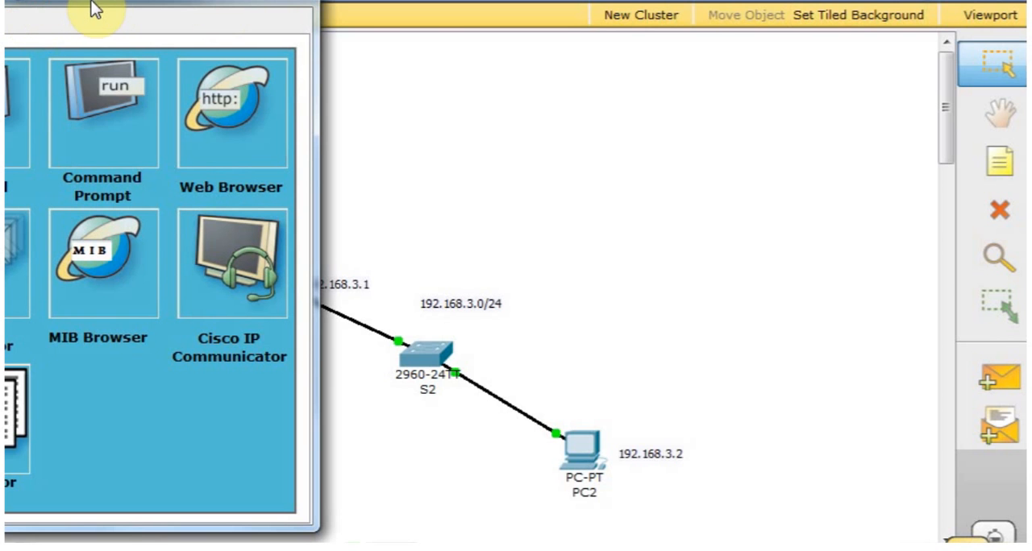
pyautogui.moveTo(103, 13); pyautogui.dragTo(763, 22)
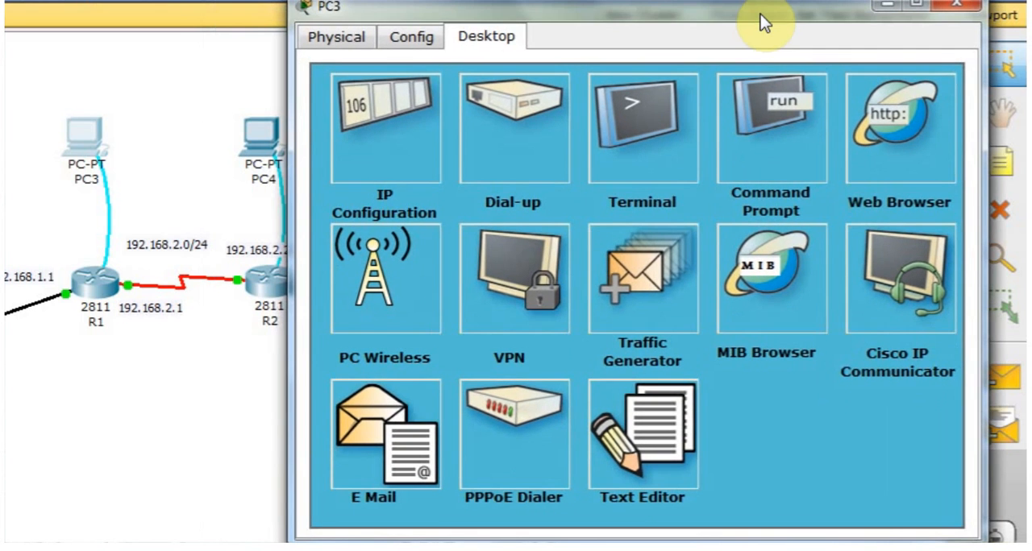
pyautogui.click(660, 123)
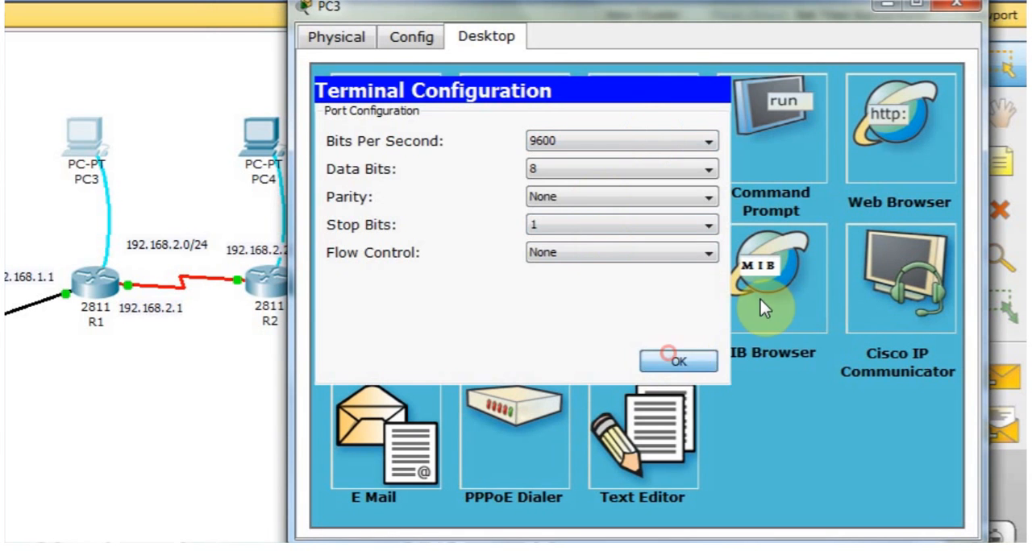
pyautogui.click(680, 361)
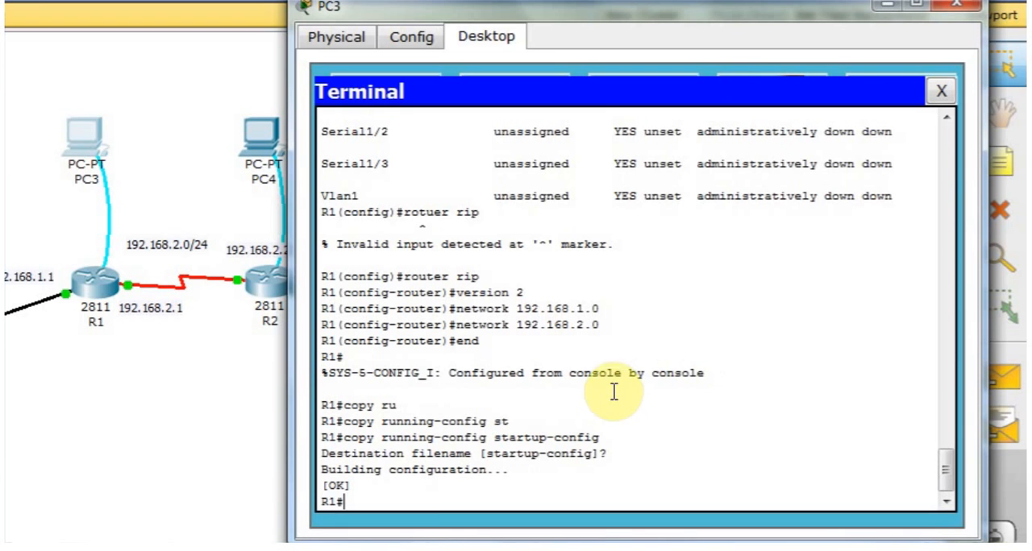
# Display R1's routing table with sh ip route, examine its connected and RIP entries, and close PC3's window.
pyautogui.write('sh ')
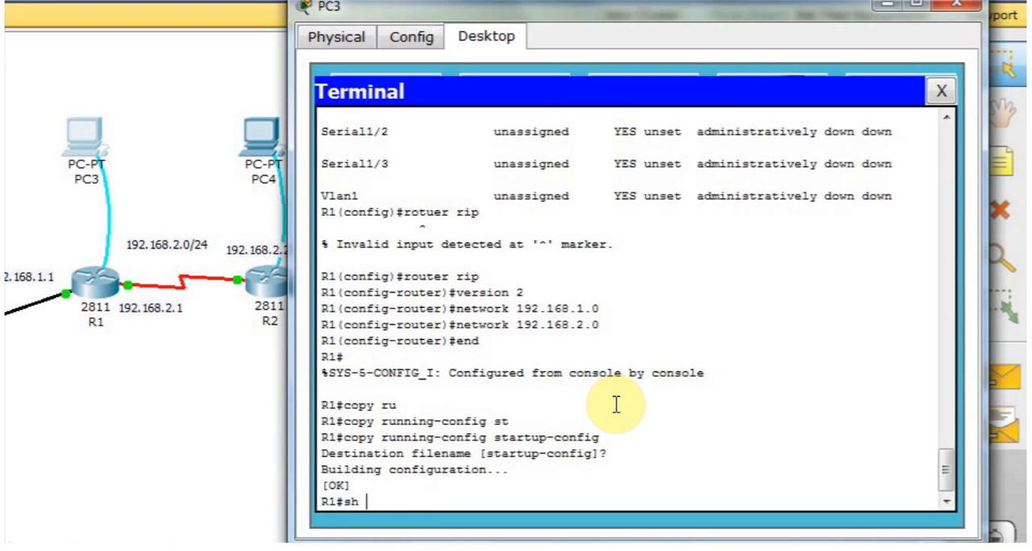
pyautogui.write('ip route')
pyautogui.press('Return')
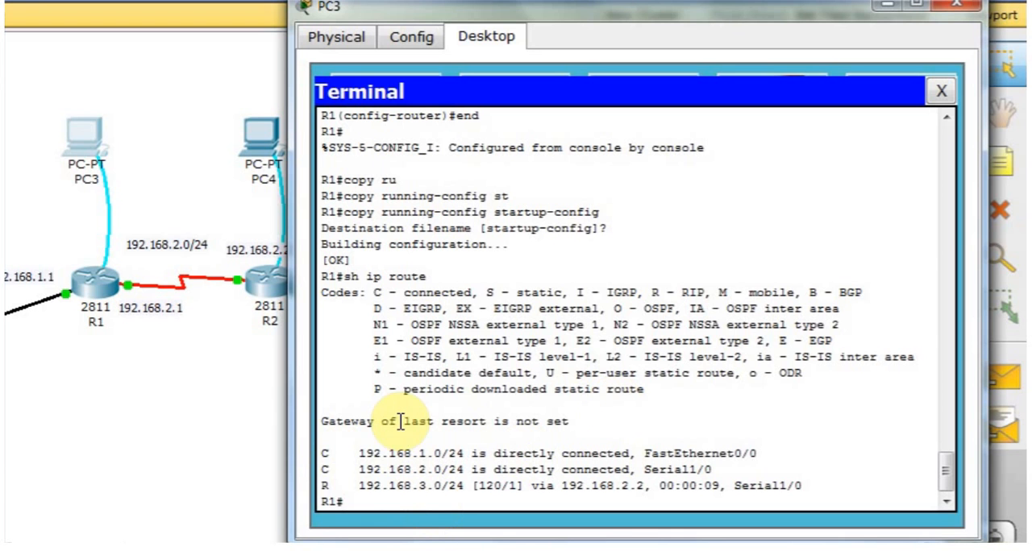
pyautogui.moveTo(359, 453); pyautogui.dragTo(481, 461)
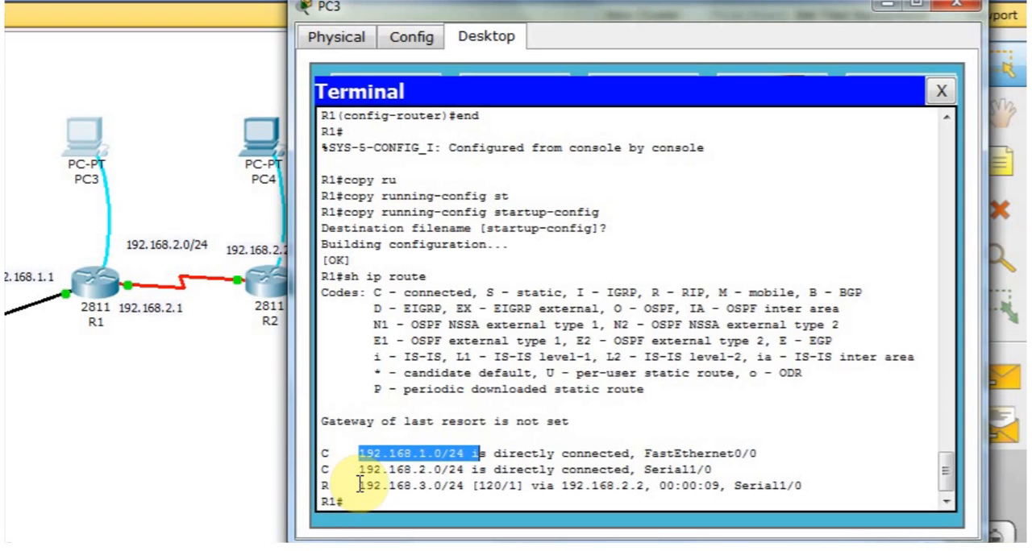
pyautogui.click(417, 492)
pyautogui.moveTo(432, 490); pyautogui.dragTo(441, 488)
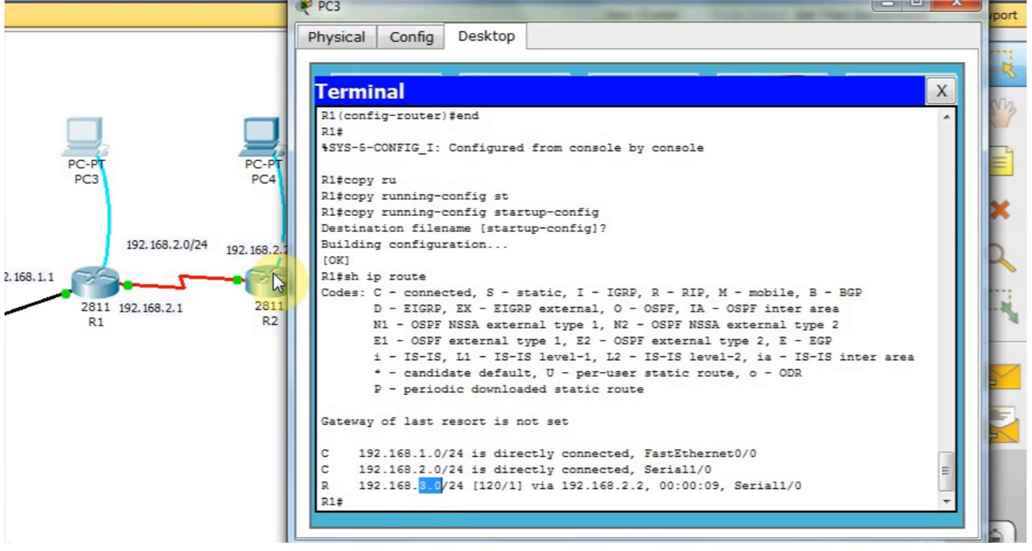
pyautogui.click(367, 500)
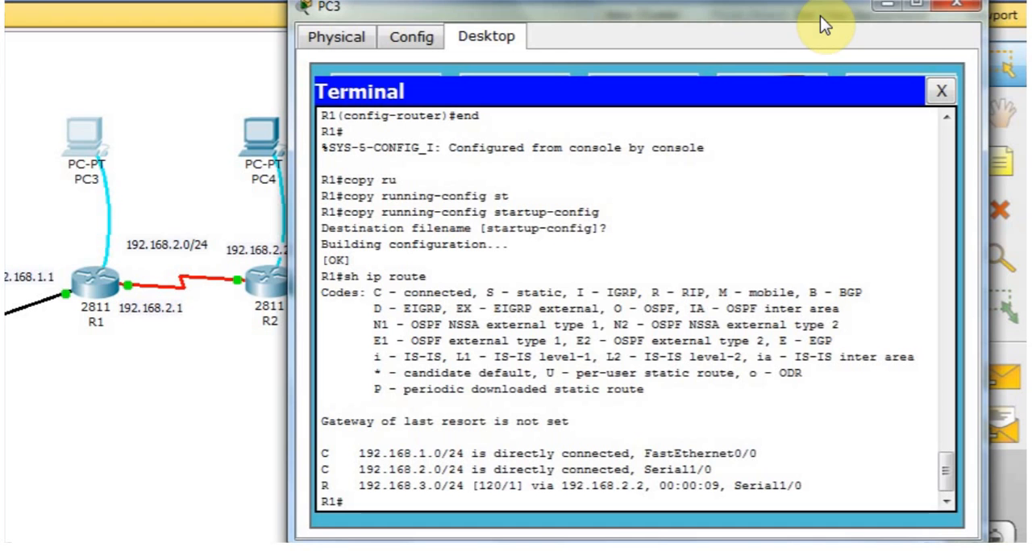
pyautogui.click(959, 22)
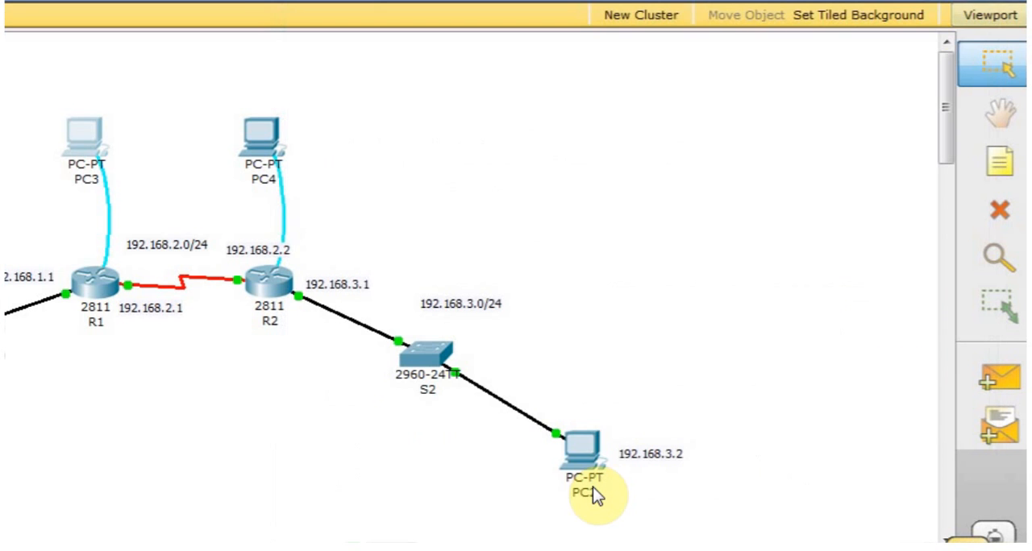
# Open the Command Prompt on PC2.
pyautogui.click(592, 461)
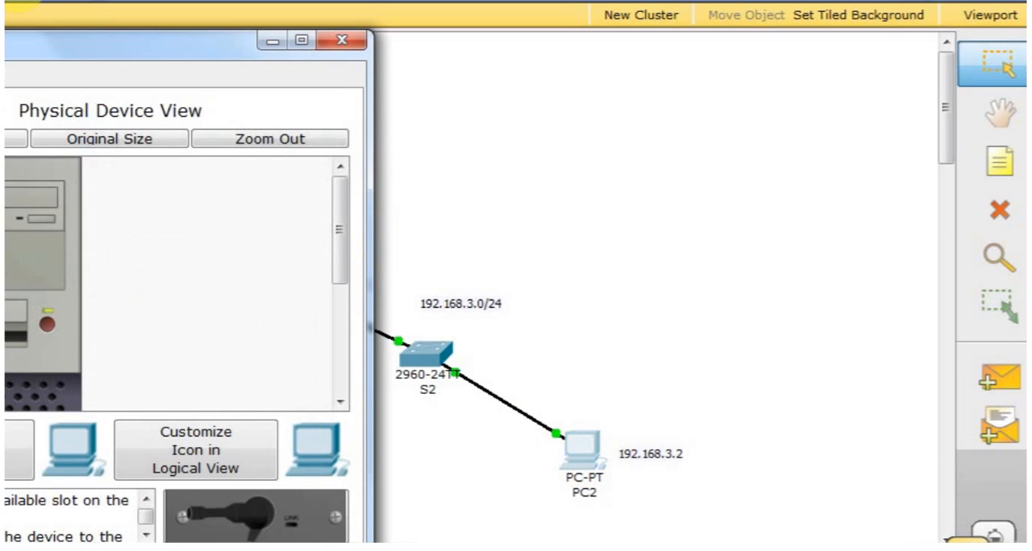
pyautogui.moveTo(37, 54); pyautogui.dragTo(174, 21)
pyautogui.moveTo(352, 56); pyautogui.dragTo(608, 35)
pyautogui.click(466, 66)
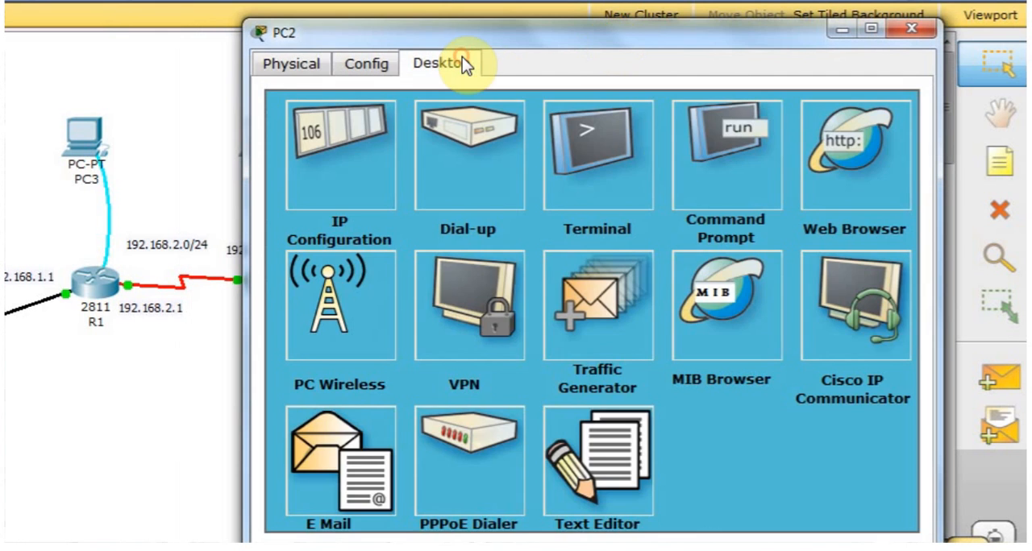
pyautogui.click(735, 192)
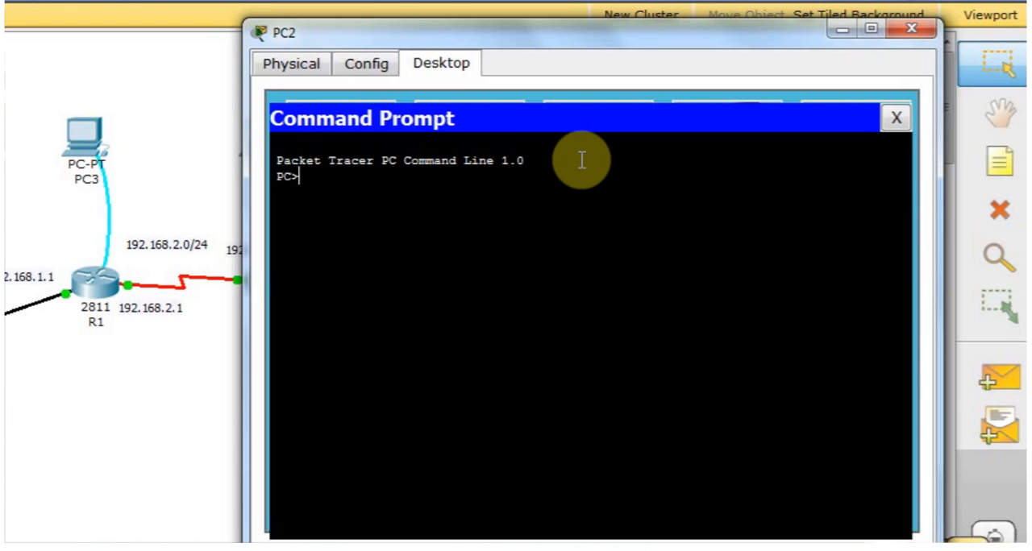
# Ping PC1 at 192.168.1.2 from PC2 and examine the bytes, time and TTL of the replies.
pyautogui.write('ping 192.168.1.2')
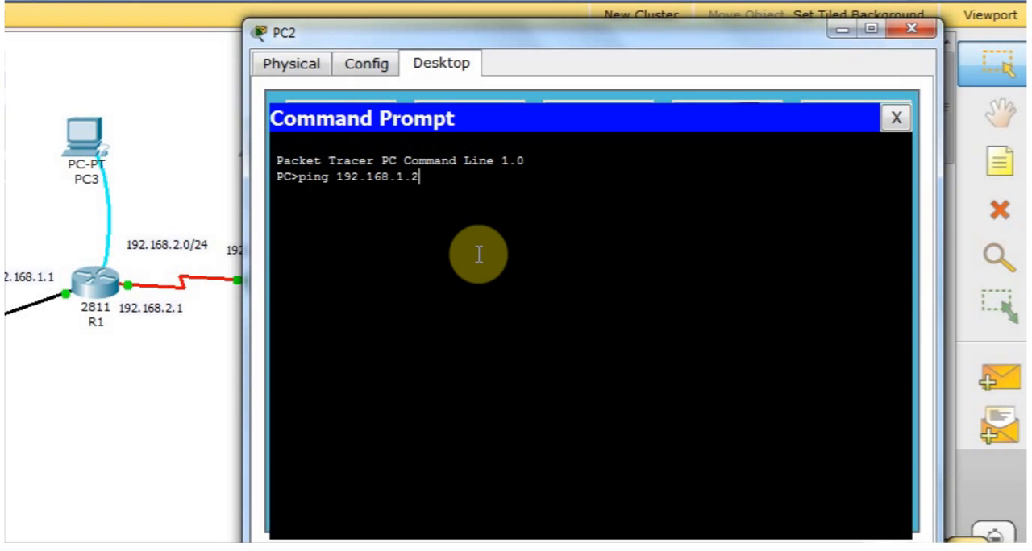
pyautogui.press('Return')
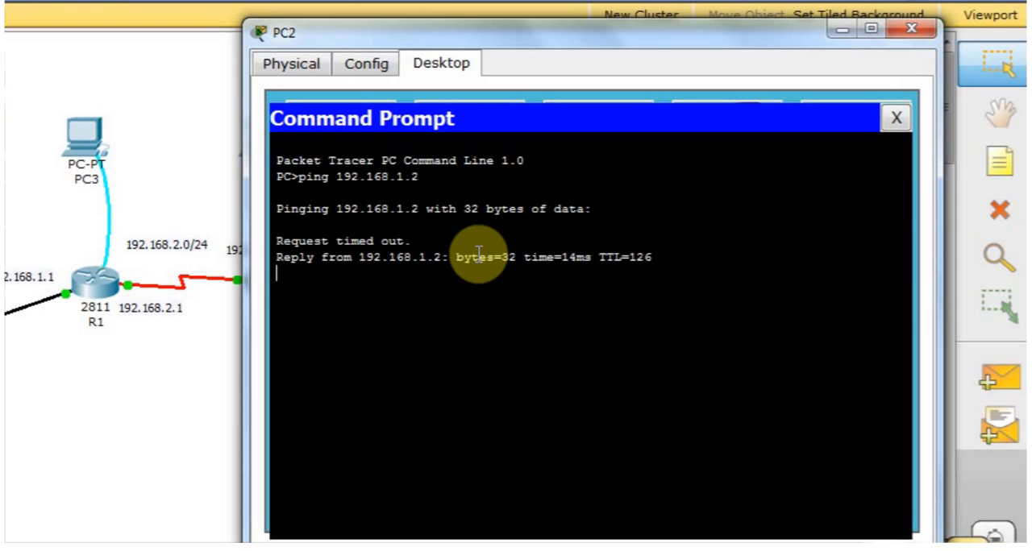
pyautogui.moveTo(403, 257); pyautogui.dragTo(471, 289)
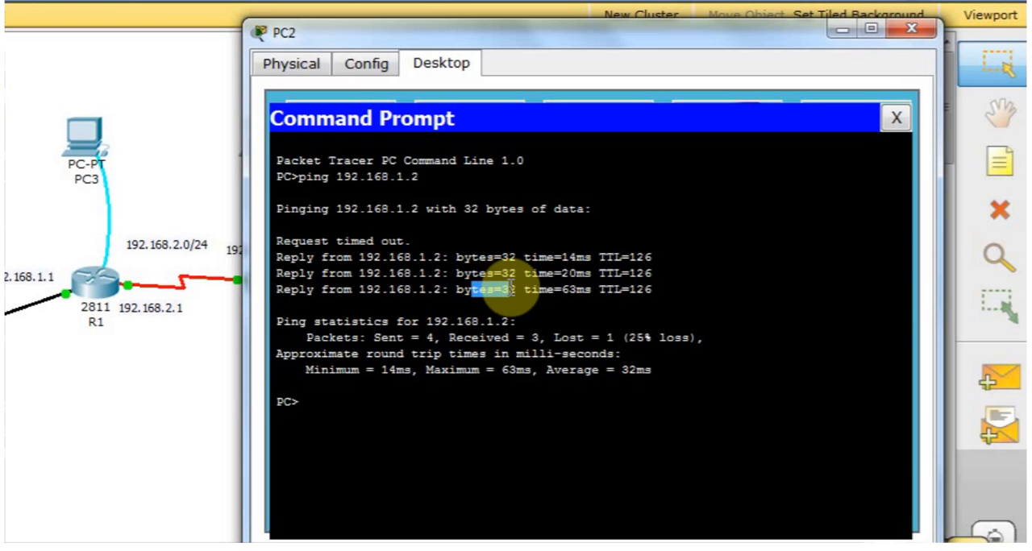
pyautogui.moveTo(537, 289); pyautogui.dragTo(585, 289)
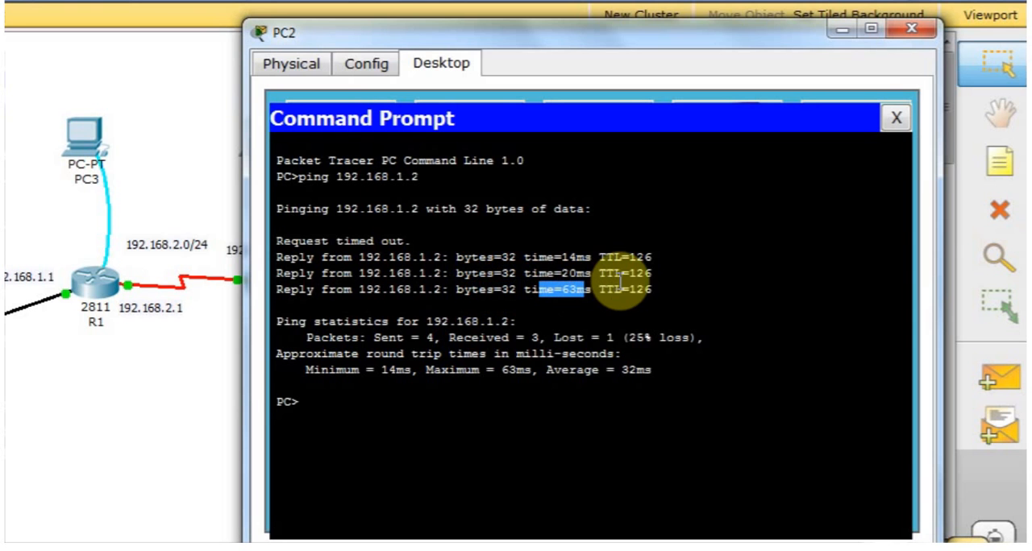
pyautogui.moveTo(651, 290)
pyautogui.mouseDown()
pyautogui.moveTo(616, 291)
pyautogui.moveTo(654, 289)
pyautogui.mouseUp()
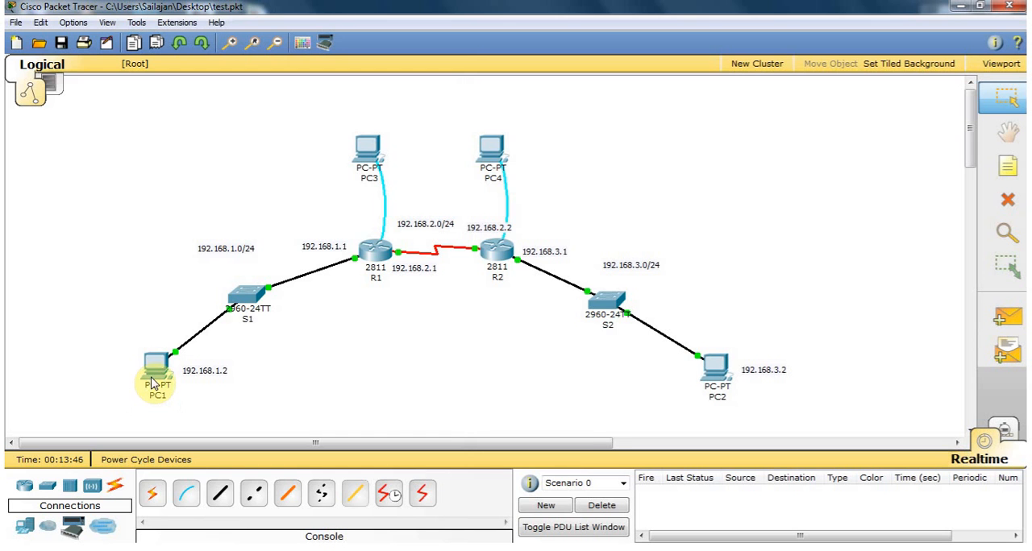
# Open the Command Prompt on PC1.
pyautogui.click(153, 383)
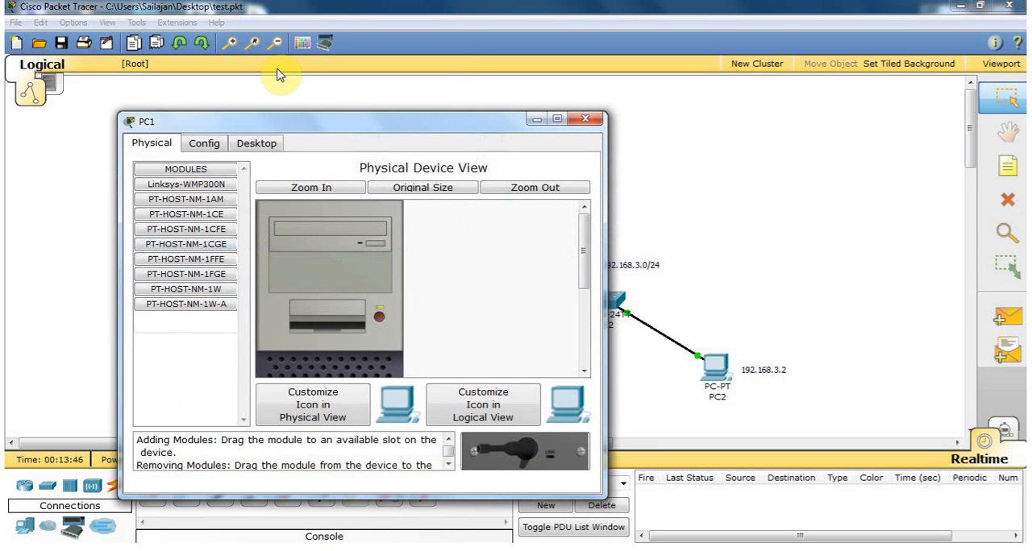
pyautogui.moveTo(276, 123); pyautogui.dragTo(169, 83)
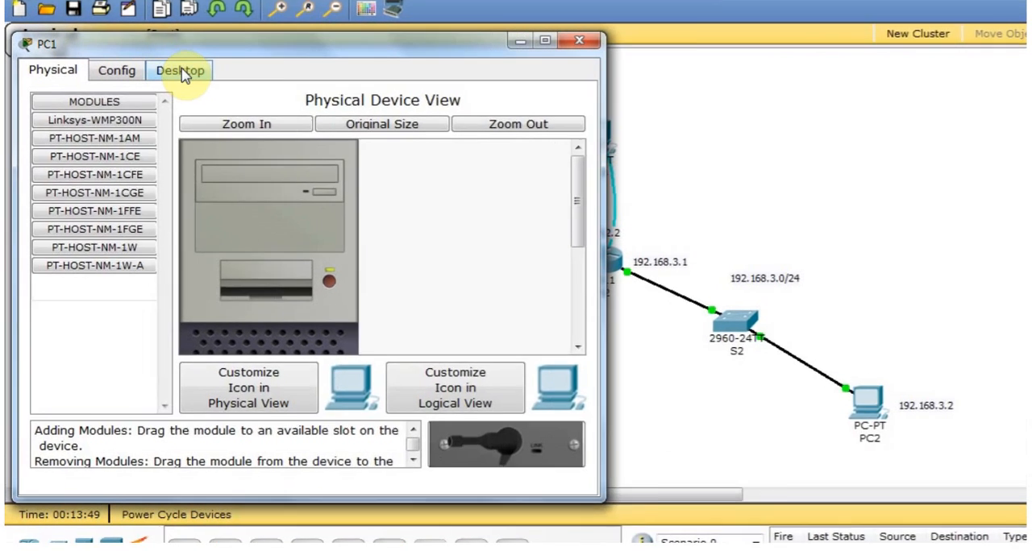
pyautogui.click(154, 101)
pyautogui.click(461, 176)
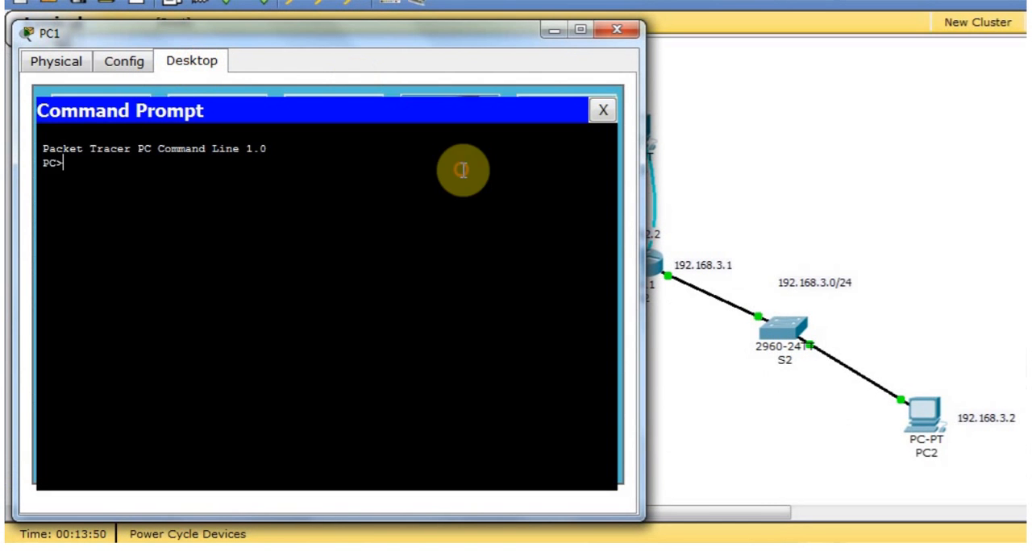
# Ping PC2 at 192.168.3.2 from PC1 and close PC1's window.
pyautogui.write('ping')
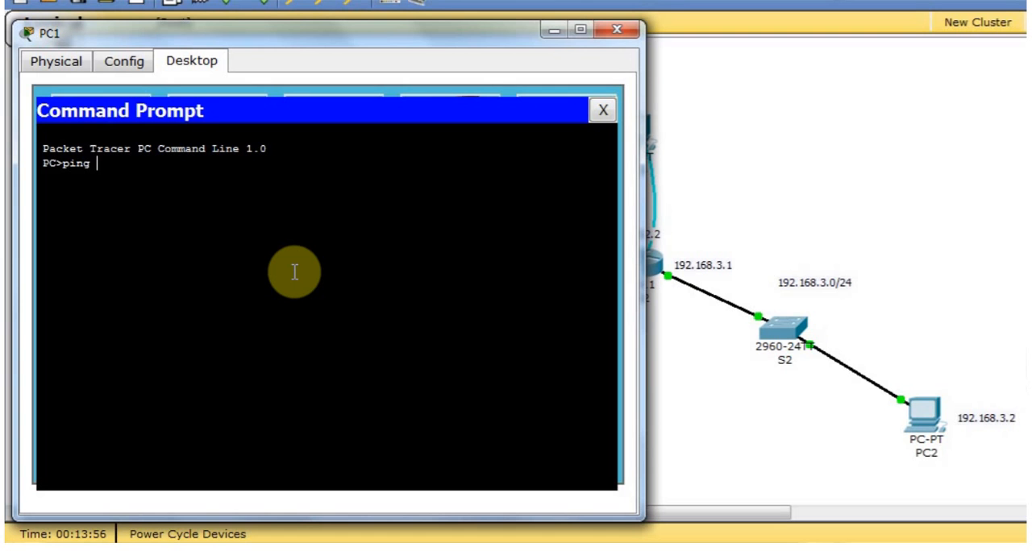
pyautogui.write(' 192.168.3.2')
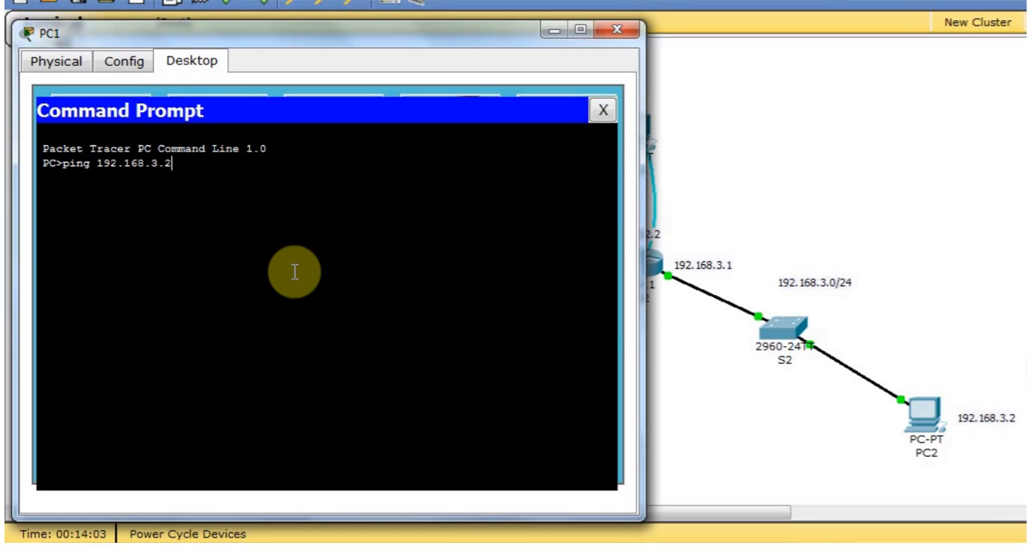
pyautogui.press('Return')
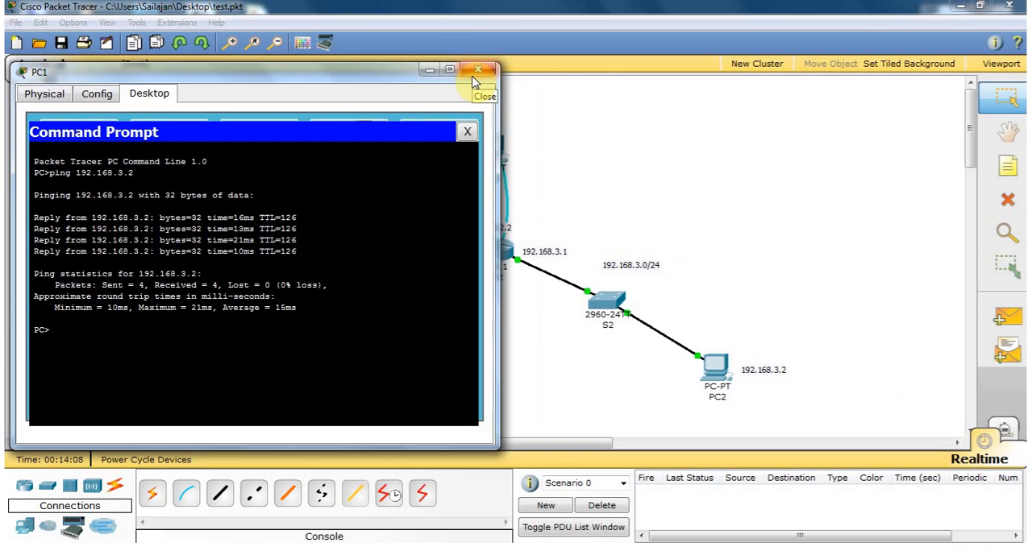
pyautogui.click(616, 30)
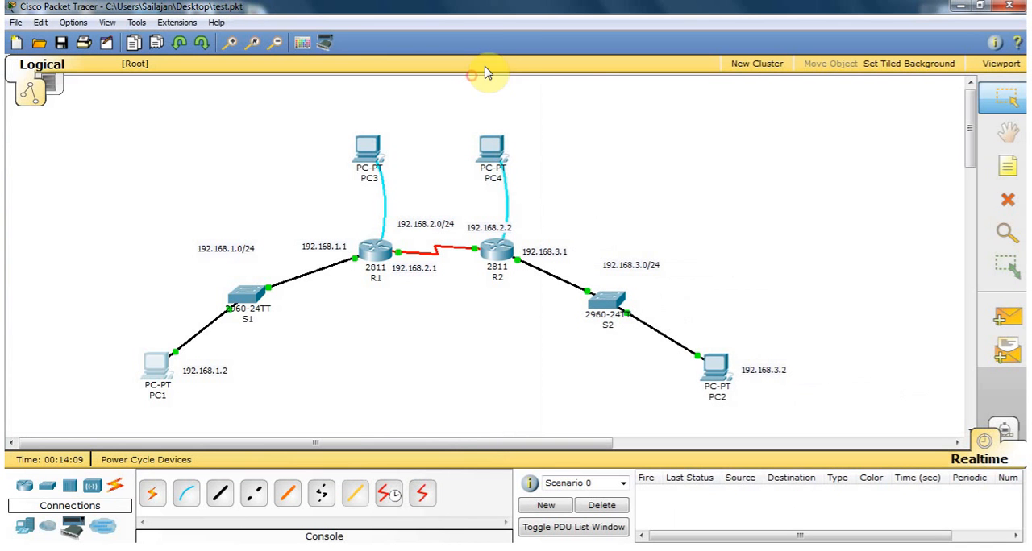
pyautogui.click(720, 373)
pyautogui.click(273, 39)
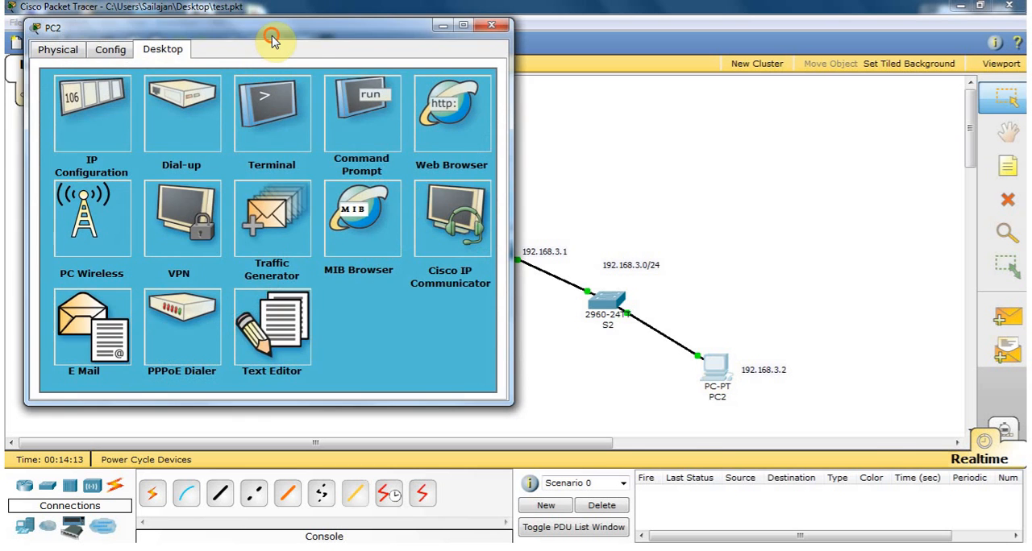
pyautogui.moveTo(273, 39); pyautogui.dragTo(662, 80)
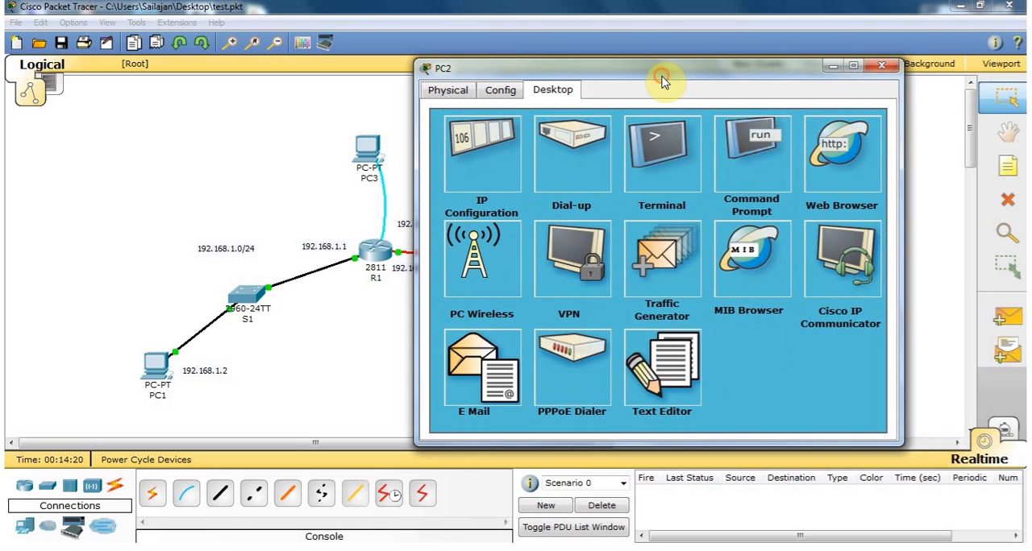
pyautogui.click(881, 65)
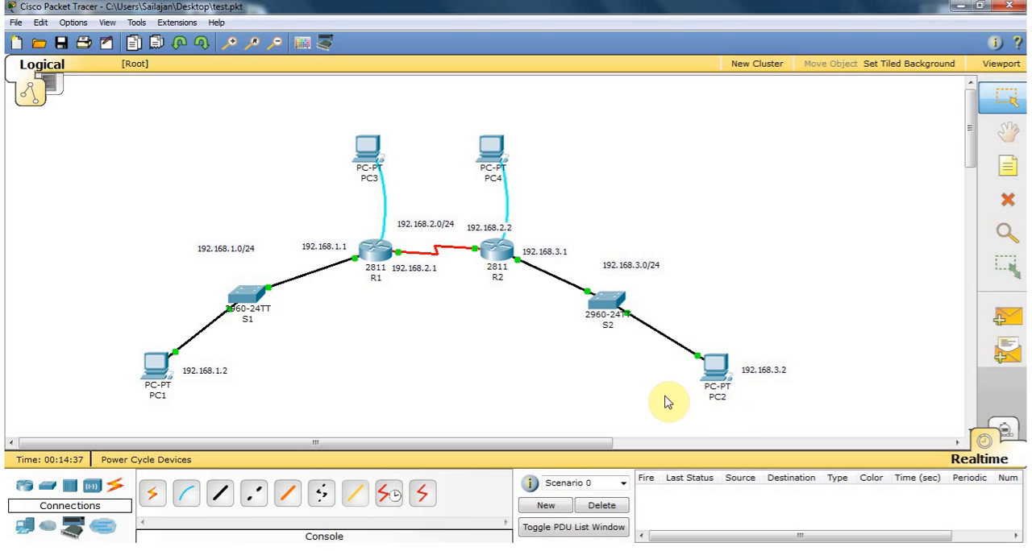
# Reopen PC2's Command Prompt with its window moved clear of R1 in the topology.
pyautogui.moveTo(365, 277)
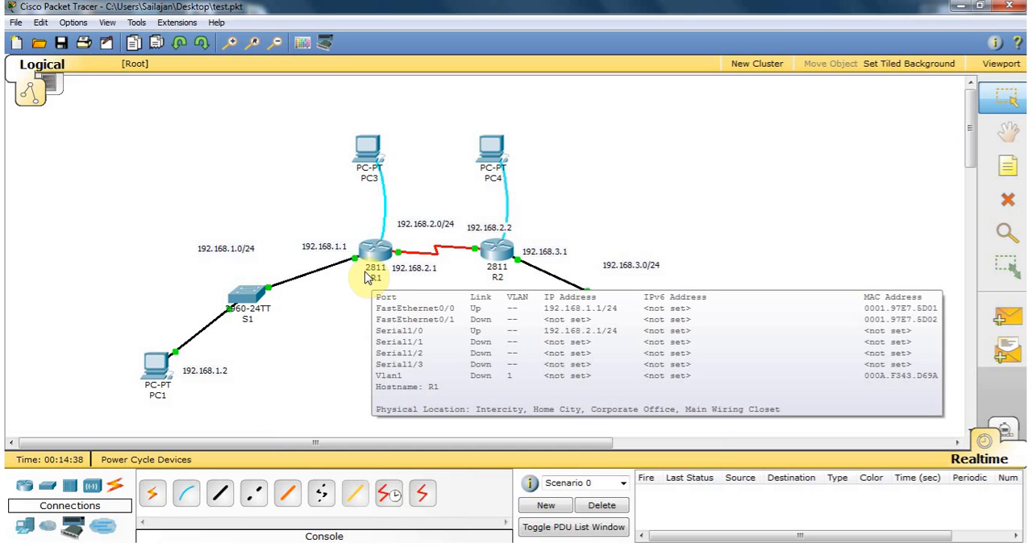
pyautogui.click(720, 373)
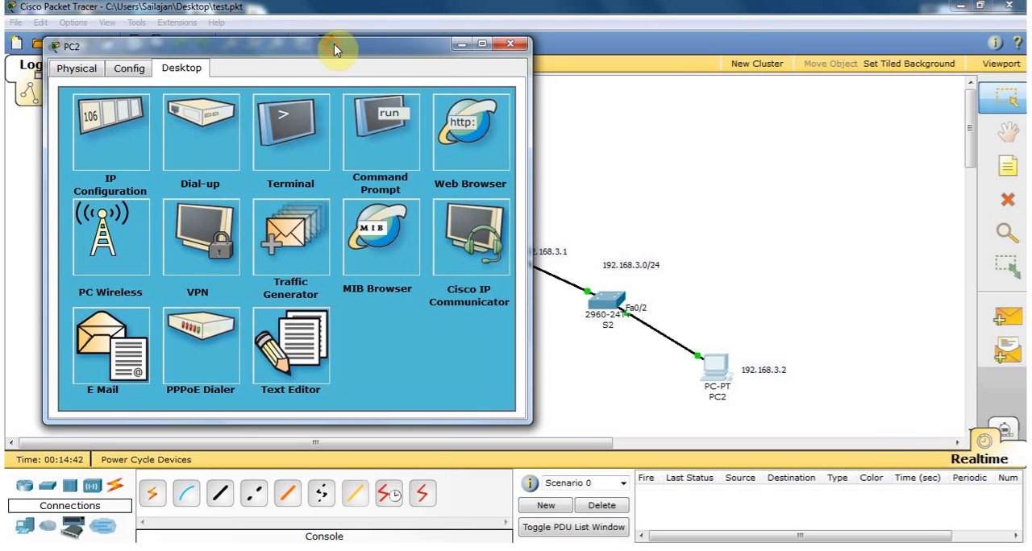
pyautogui.moveTo(335, 50); pyautogui.dragTo(681, 71)
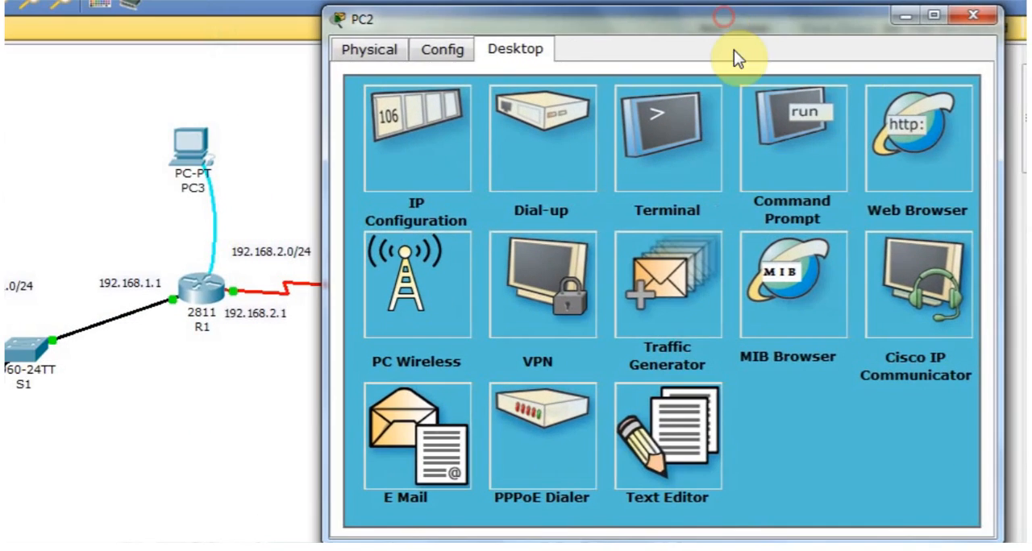
pyautogui.click(759, 113)
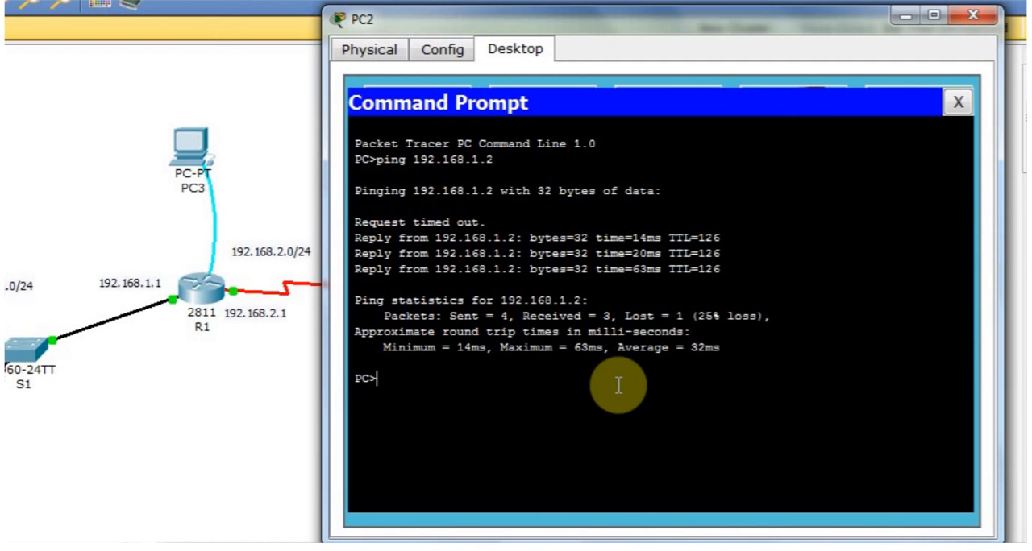
# Start a Telnet session from PC2 to R1 at 192.168.1.1.
pyautogui.write('telnet')
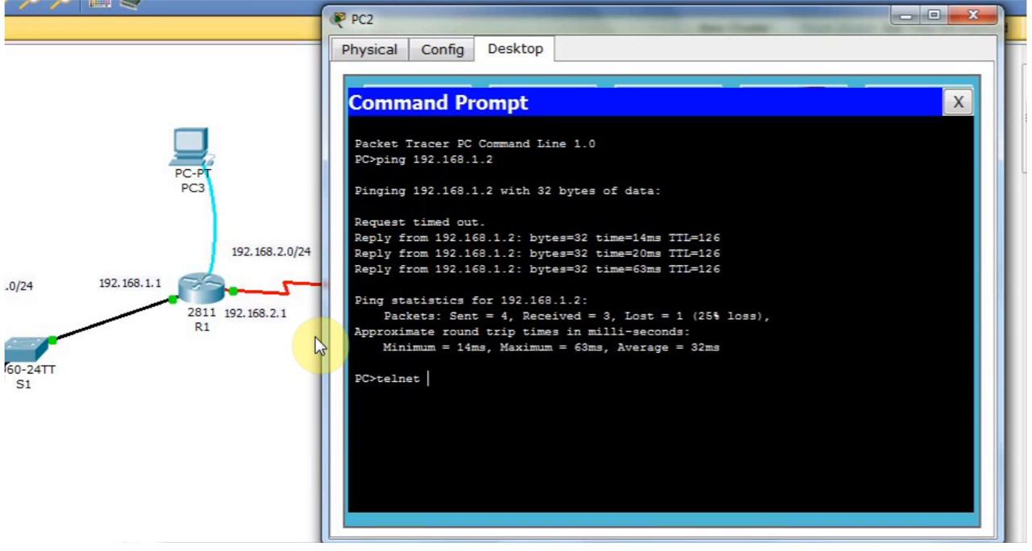
pyautogui.write('192.168.1.1')
pyautogui.press('Return')
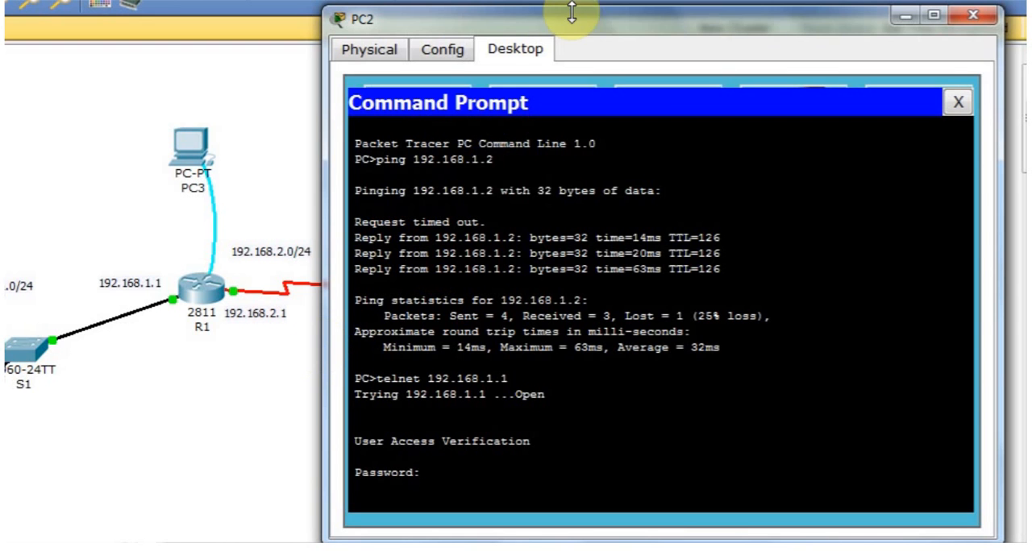
pyautogui.moveTo(573, 27); pyautogui.dragTo(578, 28)
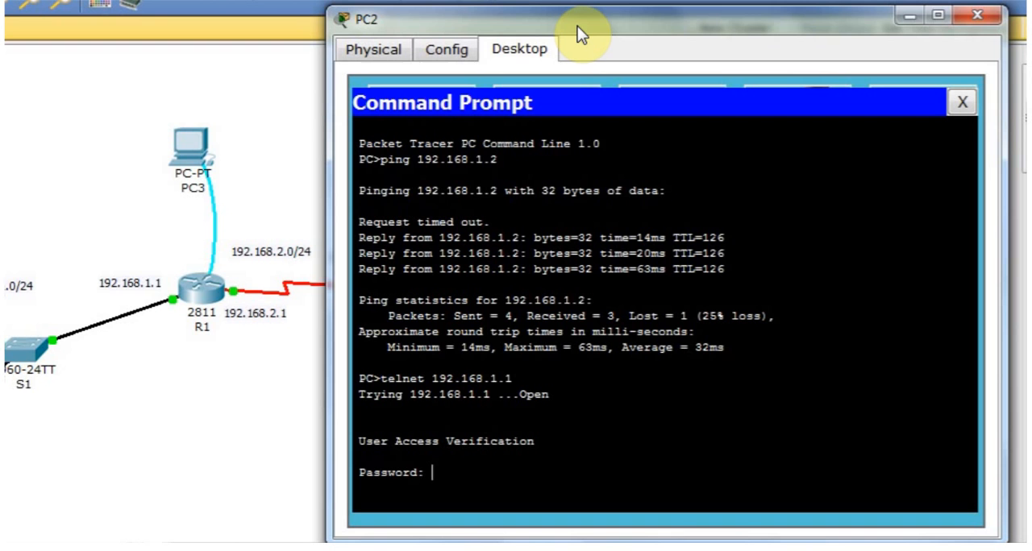
# Log in to R1 with the Telnet password and enter privileged EXEC mode with the enable password.
pyautogui.press('Return')
pyautogui.write('en')
pyautogui.press('Return')
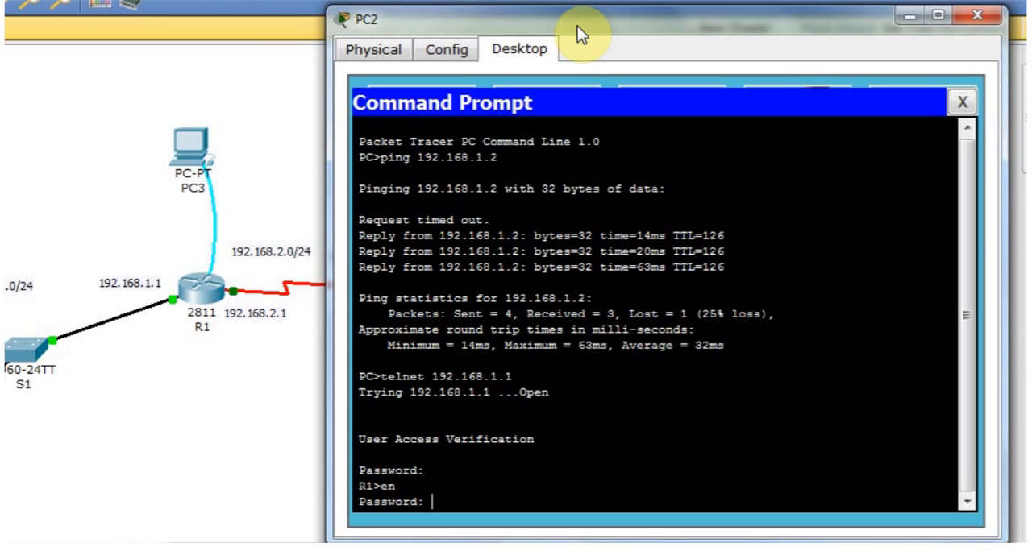
pyautogui.press('Return')
pyautogui.press('Return')
pyautogui.press('Return')
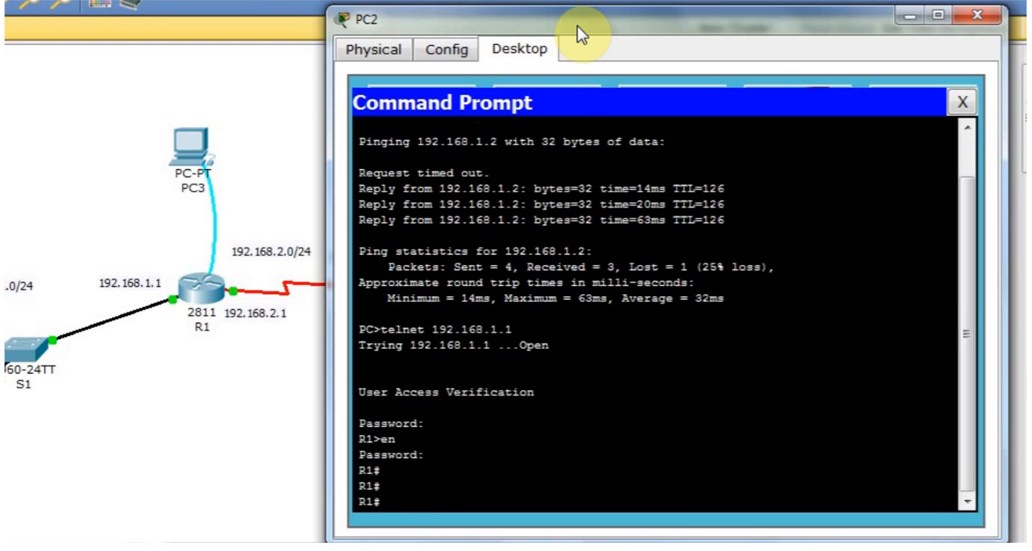
# Display R1's routing table with sh ip route in the Telnet session.
pyautogui.write('sh ip routte')
pyautogui.press('BackSpace')
pyautogui.press('BackSpace')
pyautogui.write('te')
pyautogui.press('BackSpace')
pyautogui.press('BackSpace')
pyautogui.write('e')
pyautogui.press('Return')
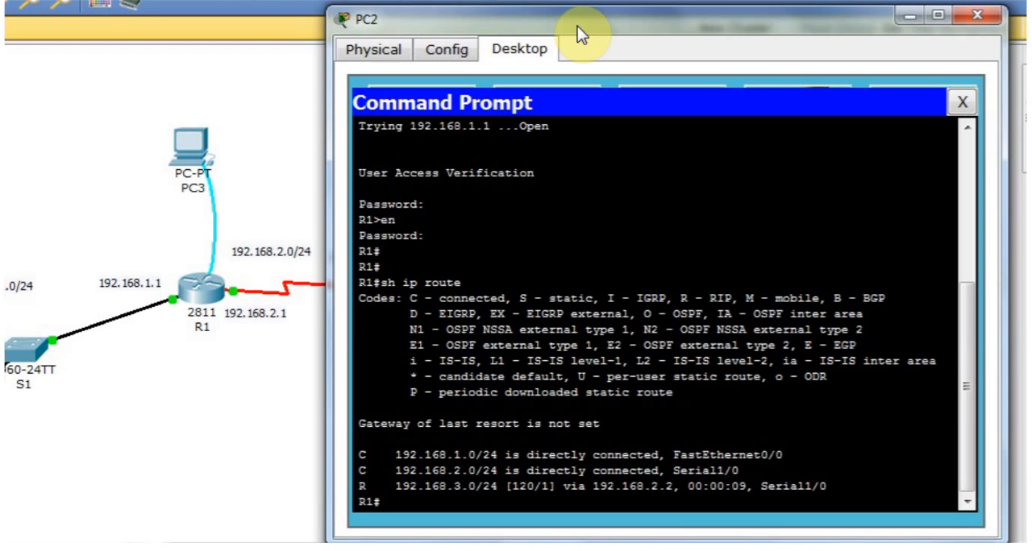
# Page through R1's running configuration with sh run and close PC2's window.
pyautogui.write('sh run')
pyautogui.press('Return')
pyautogui.press('Return')
pyautogui.press('Return')
pyautogui.press('Return')
pyautogui.press('Return')
pyautogui.press('Return')
pyautogui.press('Return')
pyautogui.press('Return')
pyautogui.press('Return')
pyautogui.press('Return')
pyautogui.press('Return')
pyautogui.press('Return')
pyautogui.press('Return')
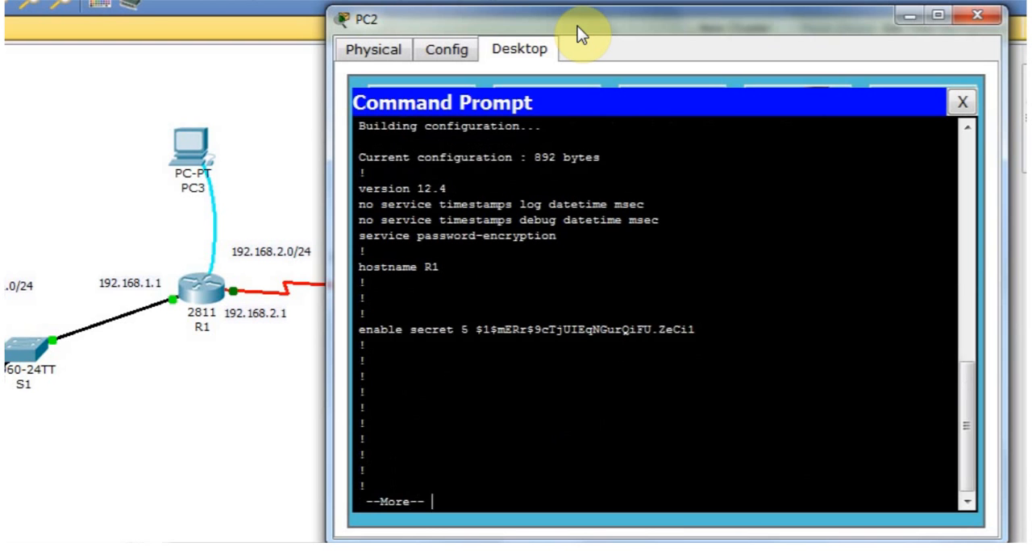
pyautogui.press('Return')
pyautogui.press('Return')
pyautogui.press('Return')
pyautogui.press('Return')
pyautogui.press('Return')
pyautogui.press('Return')
pyautogui.press('Return')
pyautogui.press('Return')
pyautogui.press('Return')
pyautogui.press('Return')
pyautogui.press('Return')
pyautogui.press('Return')
pyautogui.press('Return')
pyautogui.press('Return')
pyautogui.press('Return')
pyautogui.press('Return')
pyautogui.press('Return')
pyautogui.press('Return')
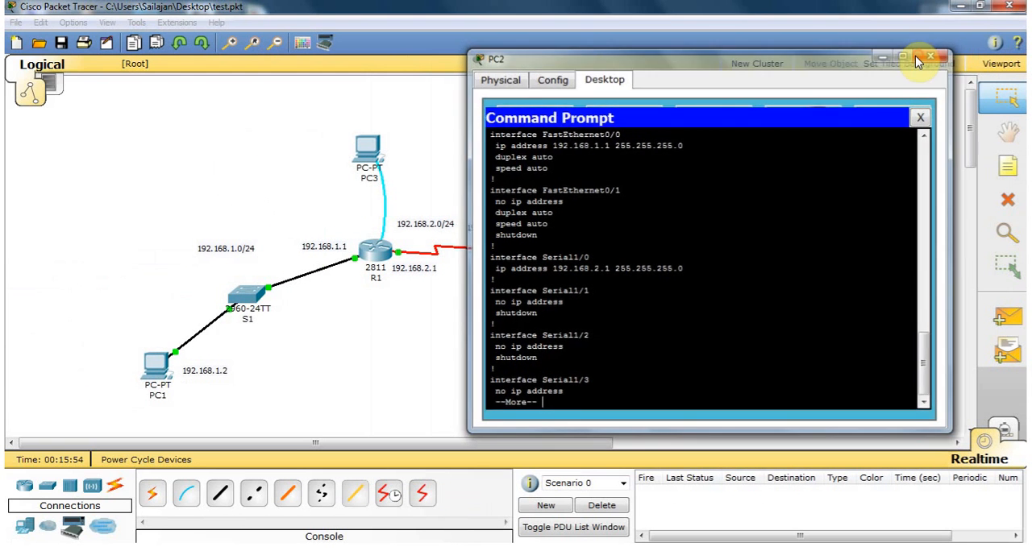
pyautogui.click(933, 55)
pyautogui.click(735, 142)
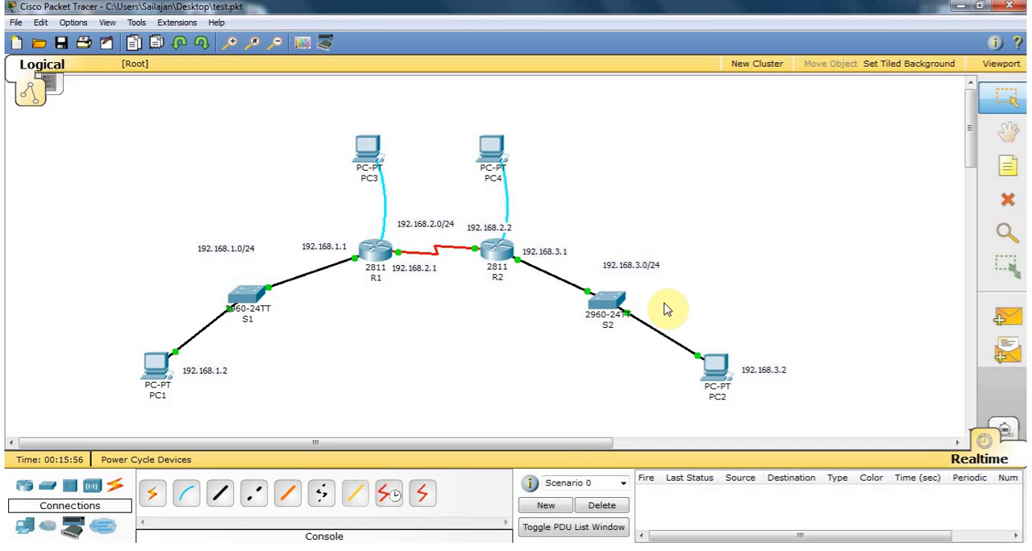
# Reopen PC1's Command Prompt with its window moved aside from the R2 side of the topology.
pyautogui.click(154, 364)
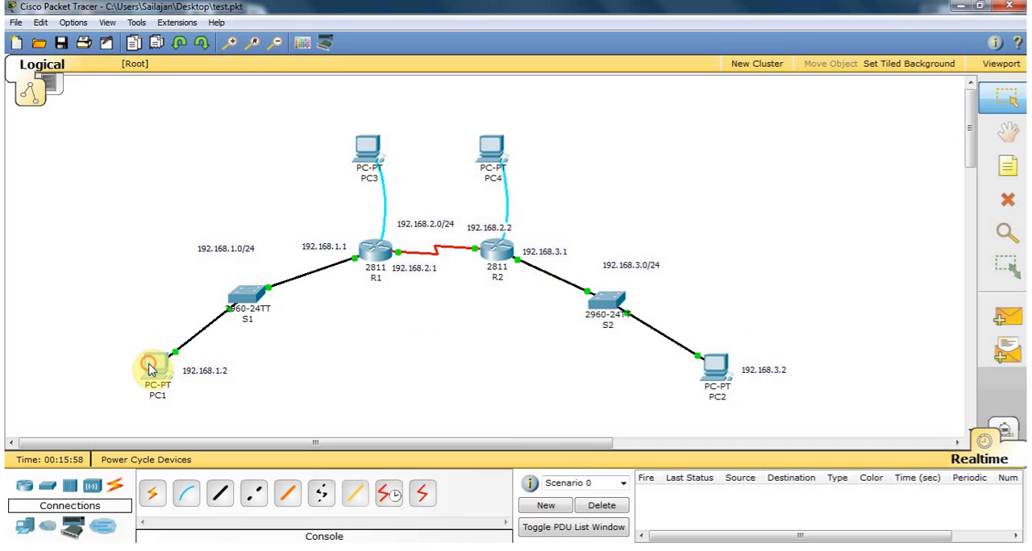
pyautogui.moveTo(335, 87); pyautogui.dragTo(260, 81)
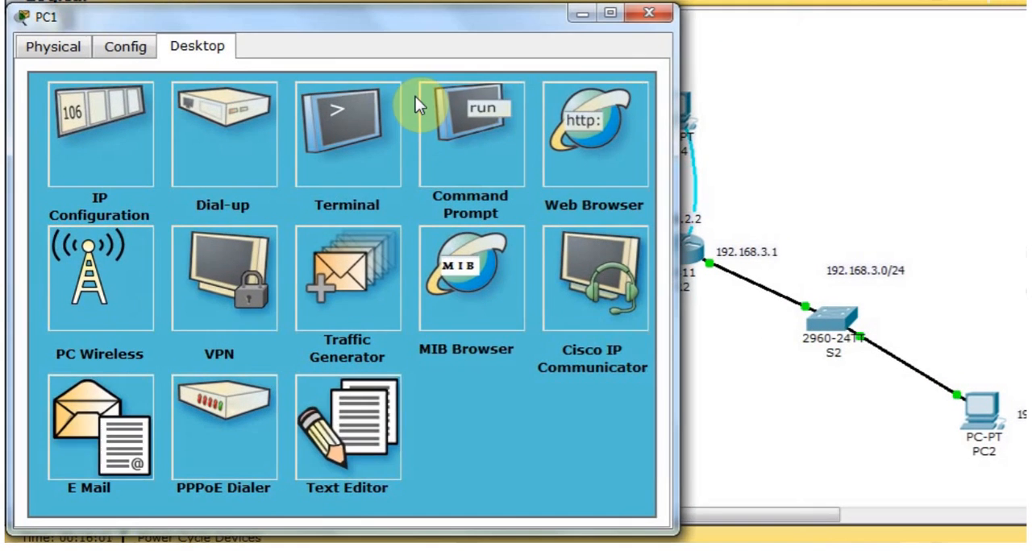
pyautogui.click(451, 126)
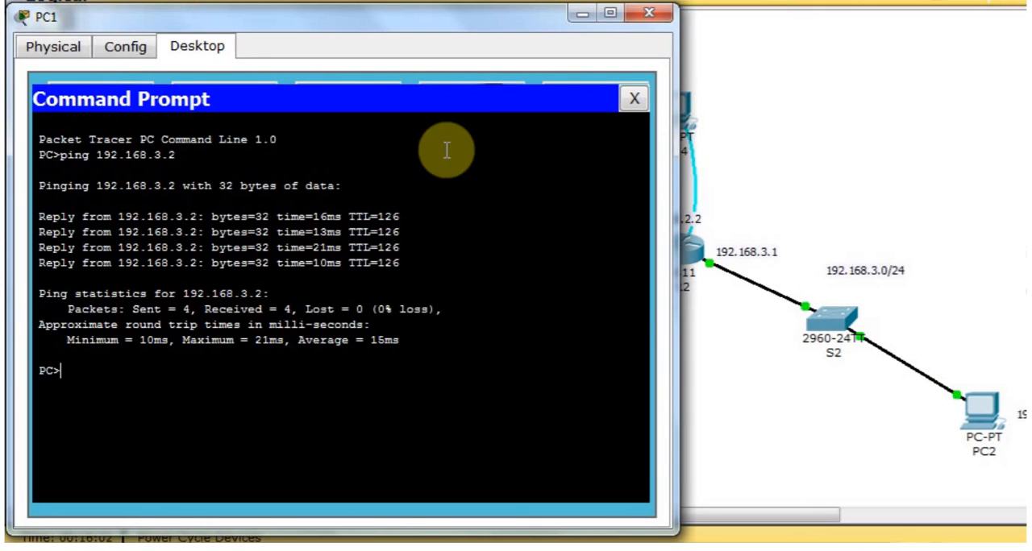
# Start a Telnet session from PC1 to R2 at 192.168.2.2.
pyautogui.write('teln')
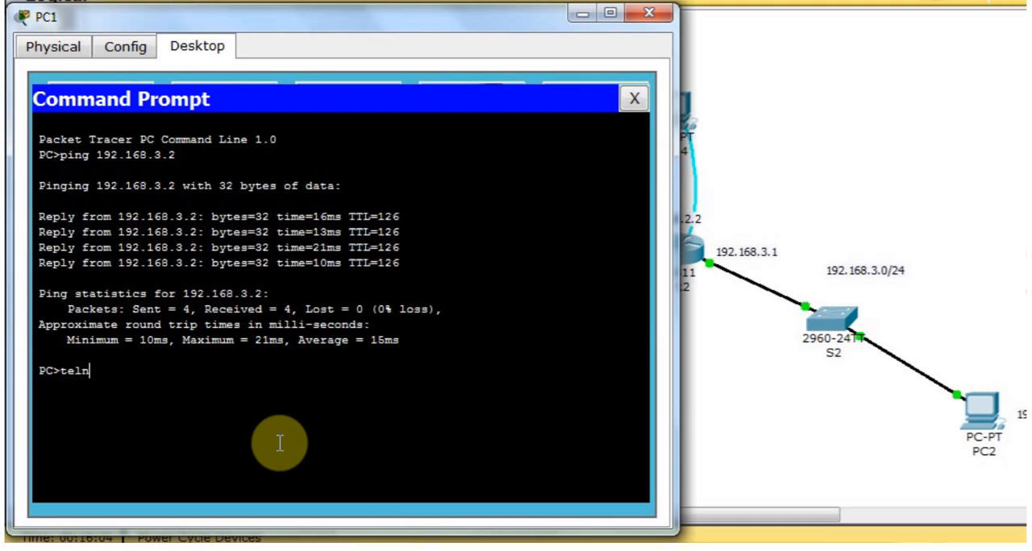
pyautogui.write('et')
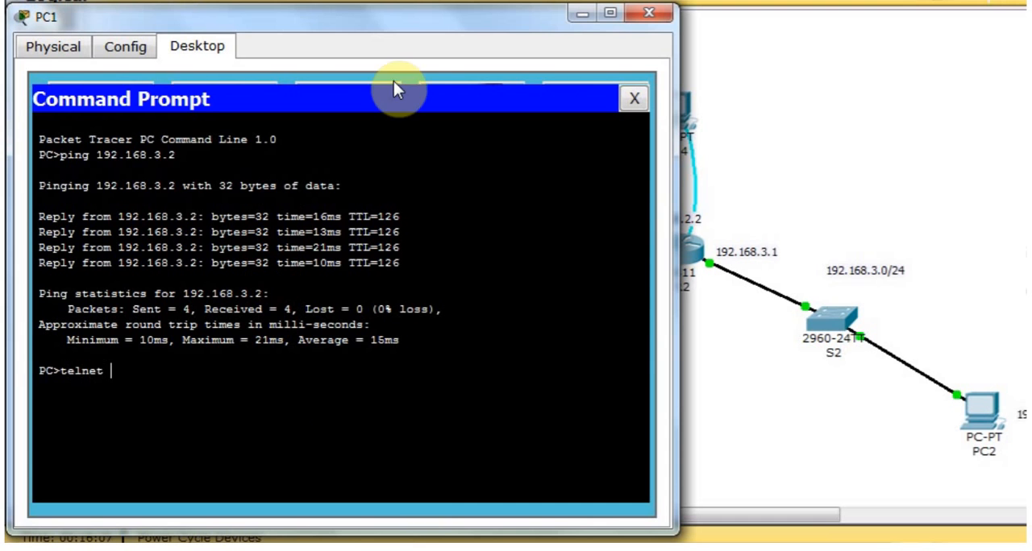
pyautogui.click(419, 16)
pyautogui.moveTo(418, 15); pyautogui.dragTo(287, 31)
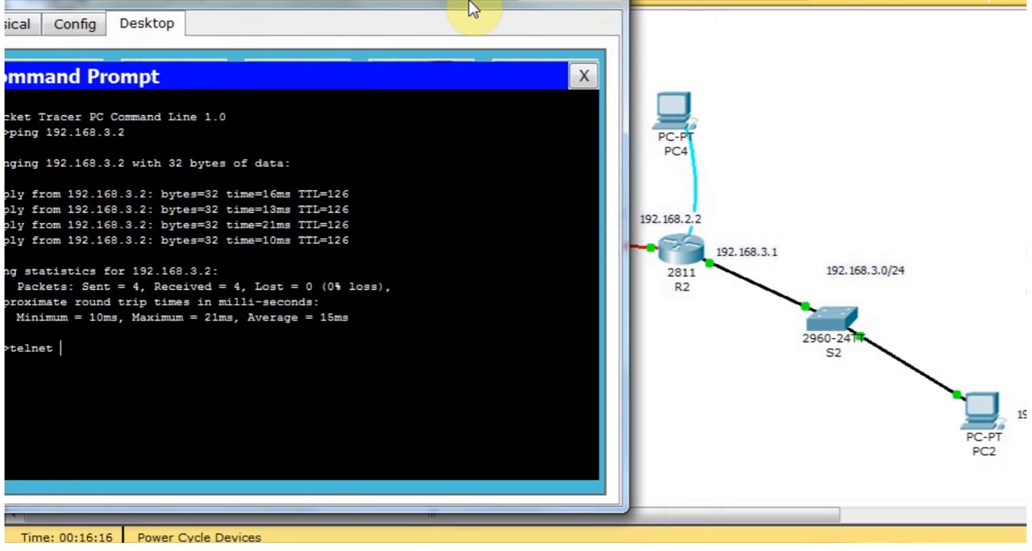
pyautogui.moveTo(473, 8); pyautogui.dragTo(512, 1)
pyautogui.write('192')
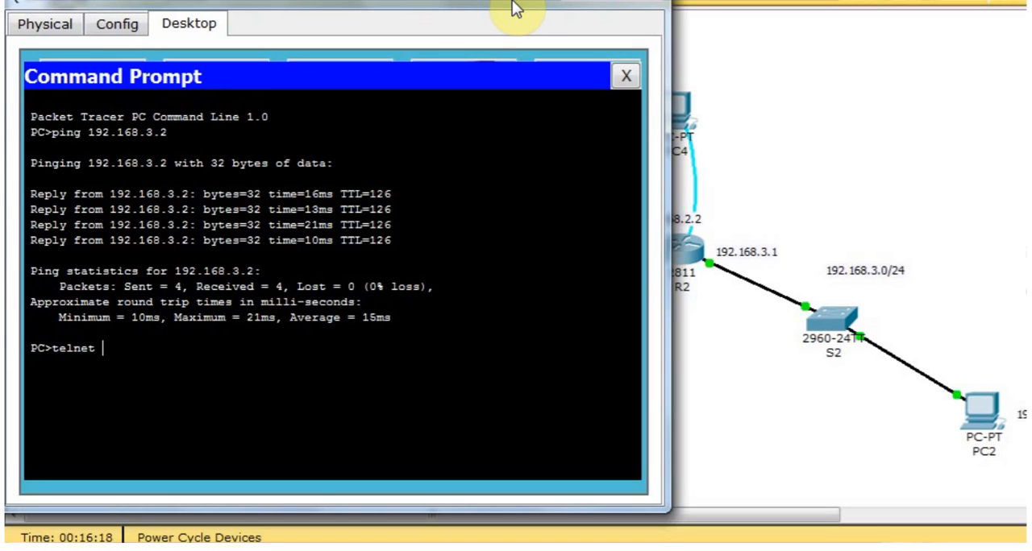
pyautogui.write('.168.12.2')
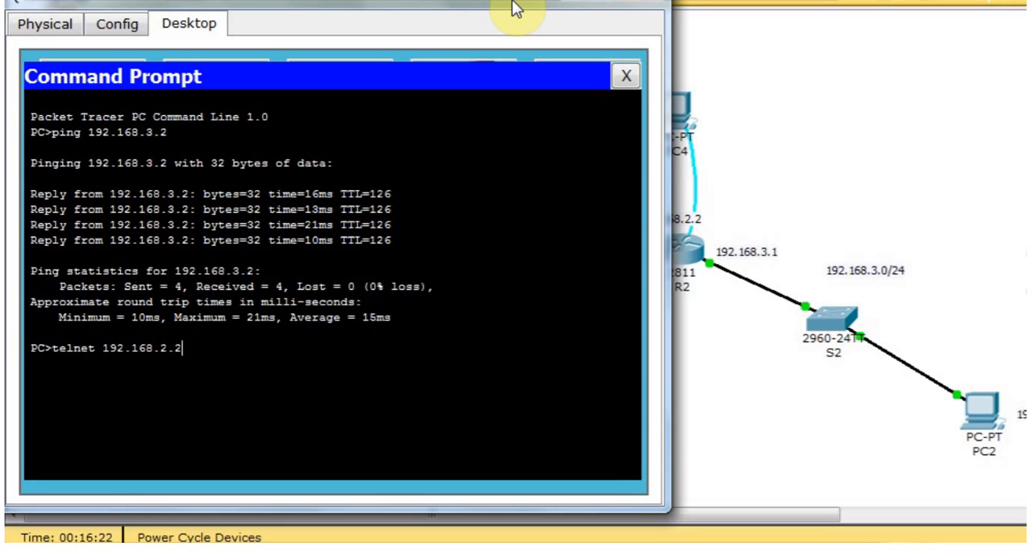
pyautogui.press('Return')
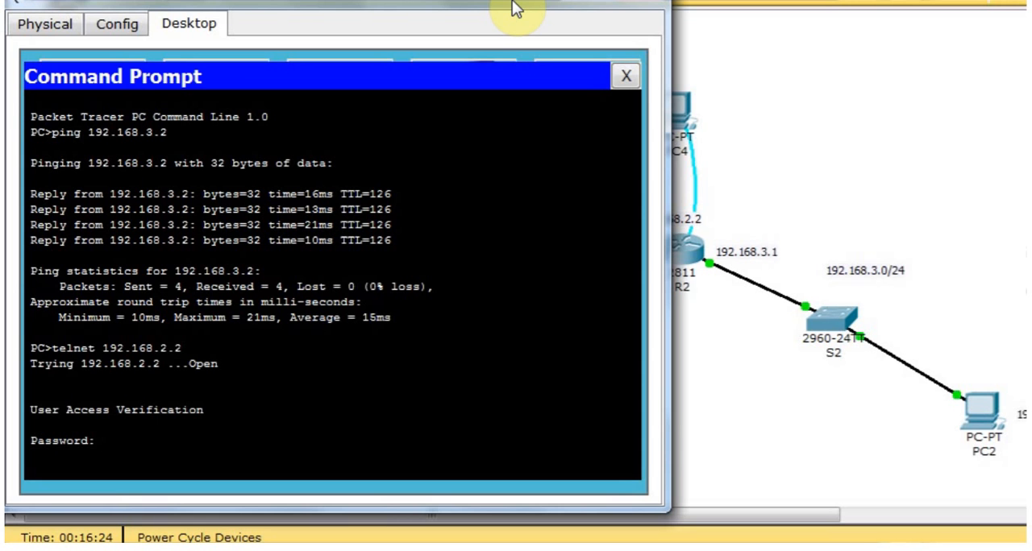
# Log in to R2 with the Telnet password and enter privileged EXEC mode with the enable password.
pyautogui.press('Return')
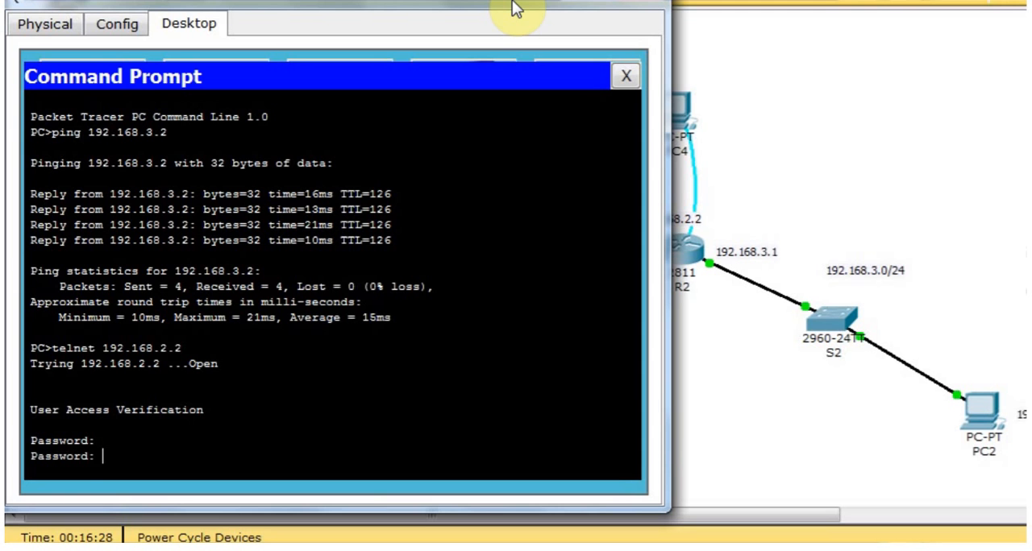
pyautogui.press('Return')
pyautogui.write('en')
pyautogui.press('Return')
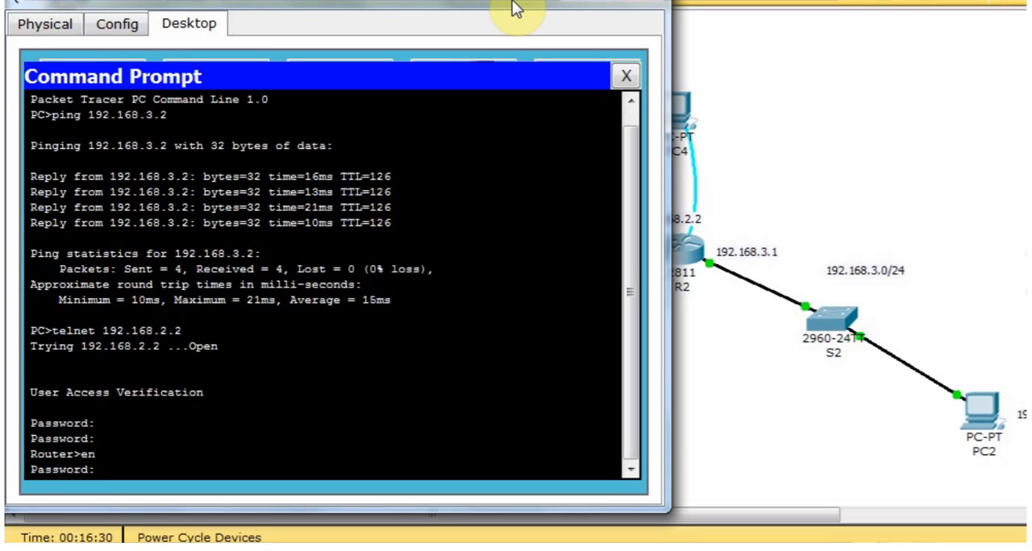
pyautogui.press('Return')
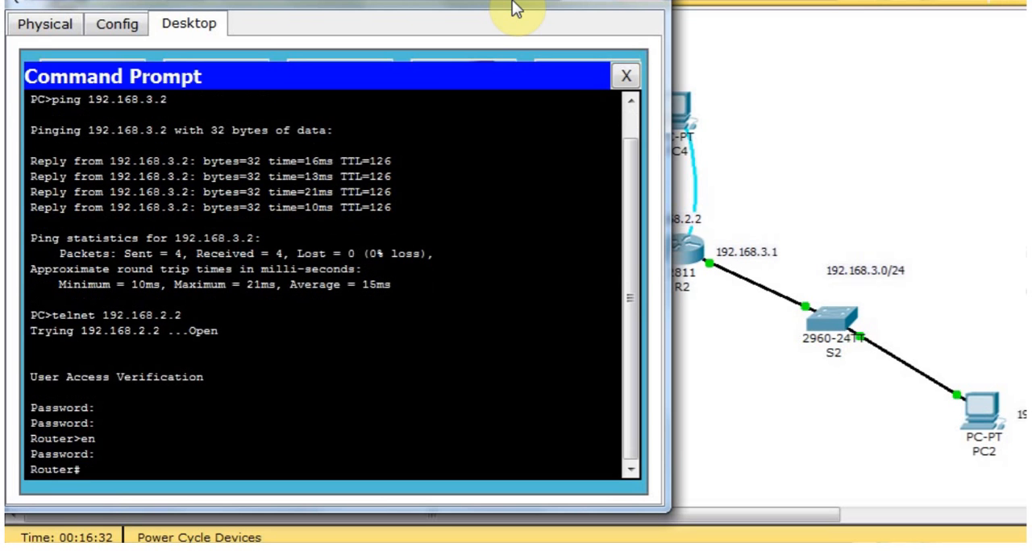
pyautogui.press('Return')
# Page through R2's running configuration to the end with sh run and close PC1's window.
pyautogui.write('sh')
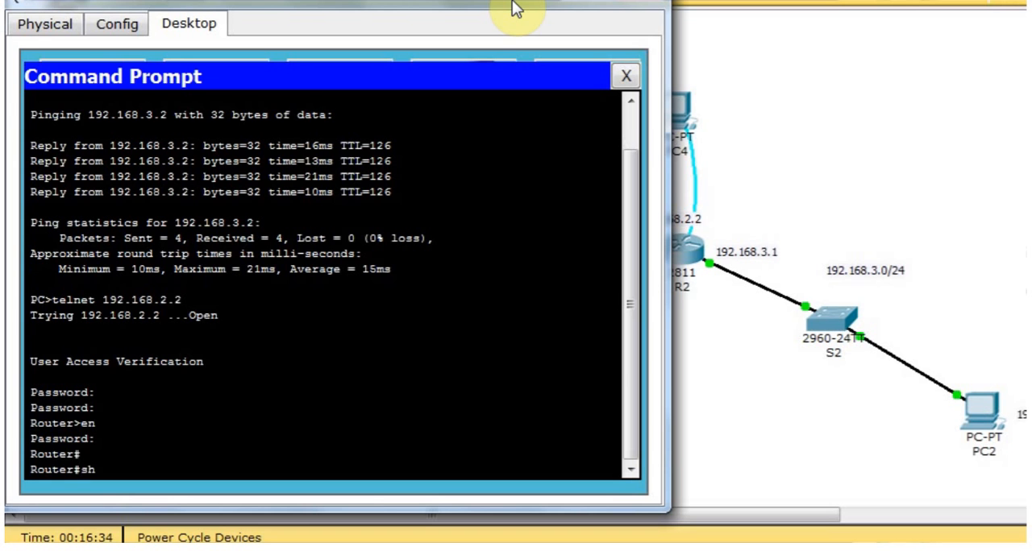
pyautogui.write(' run')
pyautogui.press('Return')
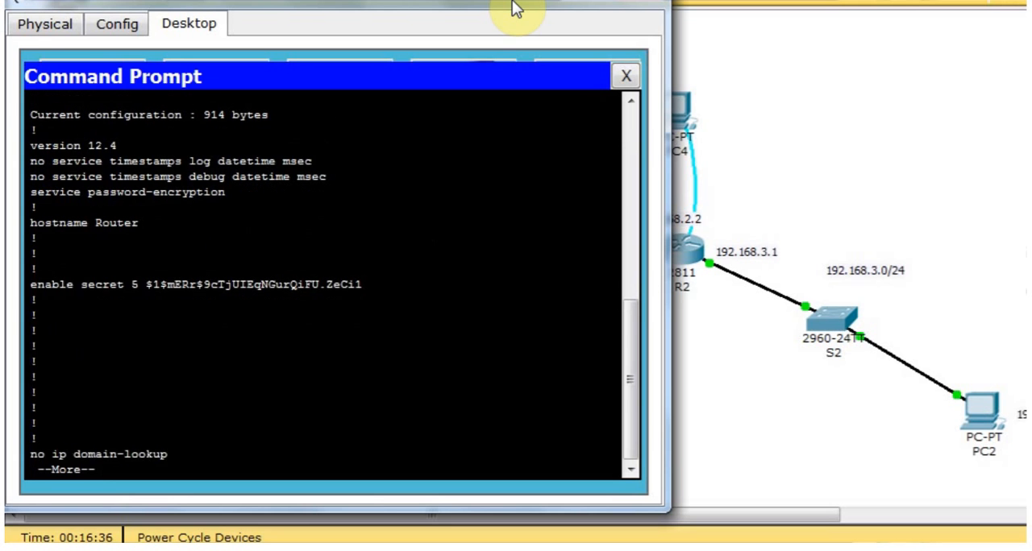
pyautogui.press('Return')
pyautogui.press('Return')
pyautogui.press('Return')
pyautogui.press('Return')
pyautogui.press('Return')
pyautogui.press('Return')
pyautogui.press('Return')
pyautogui.press('Return')
pyautogui.press('Return')
pyautogui.press('Return')
pyautogui.press('Return')
pyautogui.press('Return')
pyautogui.press('Return')
pyautogui.press('Return')
pyautogui.press('Return')
pyautogui.press('Return')
pyautogui.press('Return')
pyautogui.press('Return')
pyautogui.press('Return')
pyautogui.press('Return')
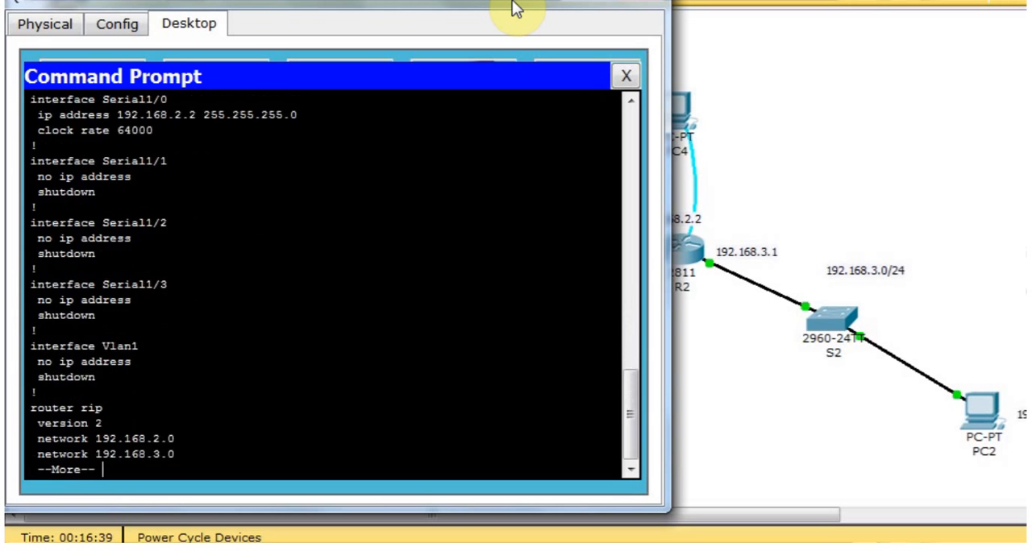
pyautogui.press('Return')
pyautogui.press('Return')
pyautogui.press('Return')
pyautogui.press('Return')
pyautogui.press('Return')
pyautogui.press('Return')
pyautogui.press('Return')
pyautogui.press('Return')
pyautogui.press('Return')
pyautogui.press('Return')
pyautogui.press('Return')
pyautogui.press('Return')
pyautogui.press('Return')
pyautogui.press('Return')
pyautogui.press('Return')
pyautogui.press('Return')
pyautogui.press('Return')
pyautogui.press('Return')
pyautogui.press('Return')
pyautogui.press('Return')
pyautogui.press('Return')
pyautogui.press('Return')
pyautogui.press('Return')
pyautogui.press('Return')
pyautogui.press('Return')
pyautogui.press('Return')
pyautogui.press('Return')
pyautogui.press('Return')
pyautogui.press('Return')
pyautogui.press('Return')
pyautogui.press('Return')
pyautogui.press('Return')
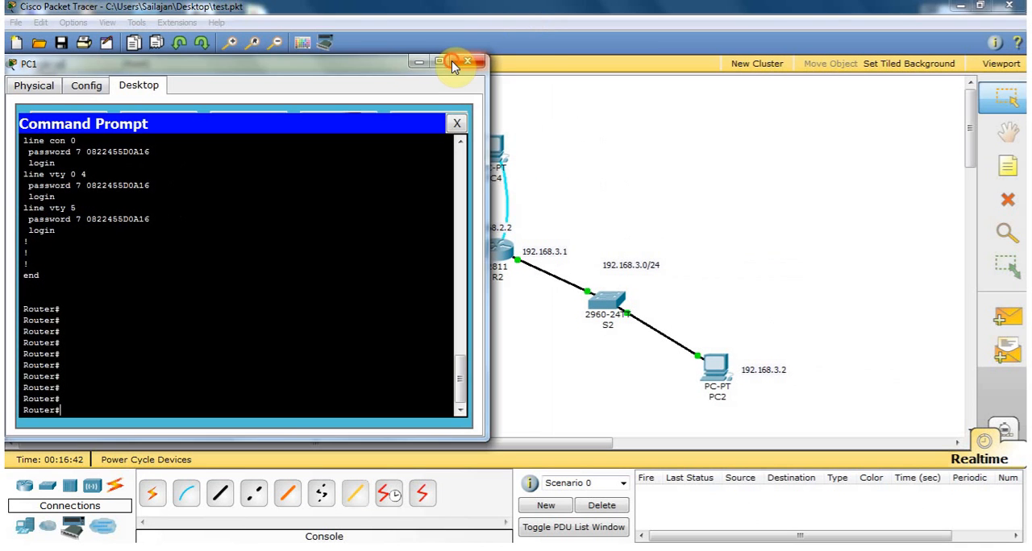
pyautogui.click(466, 63)
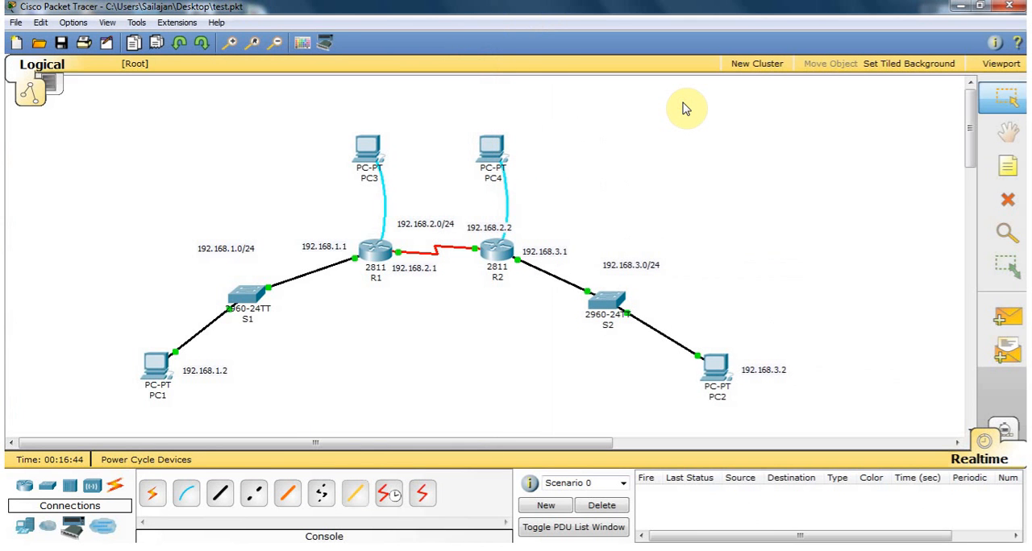
# Open the Terminal on PC3 with the default port settings and its window moved clear of R1.
pyautogui.click(367, 144)
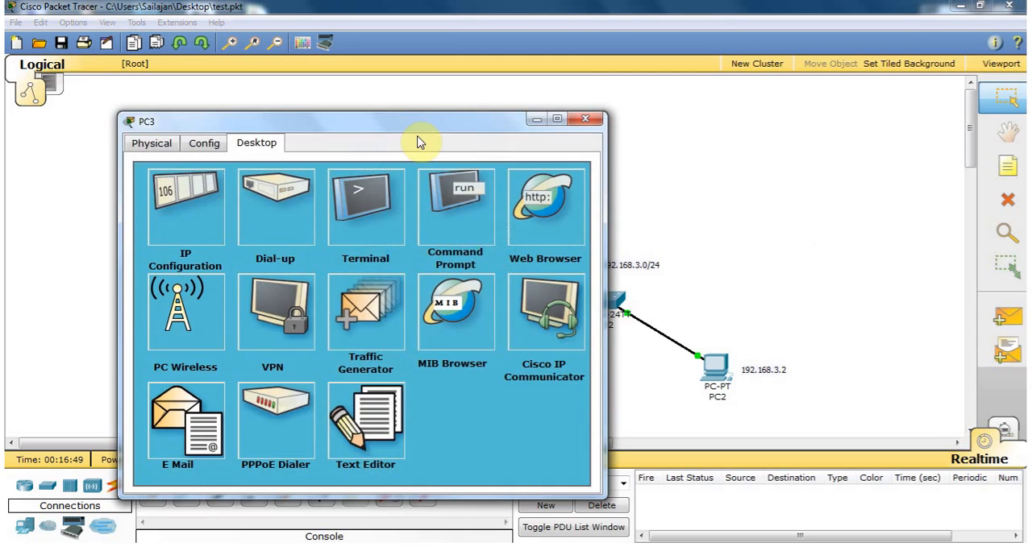
pyautogui.moveTo(421, 122); pyautogui.dragTo(770, 59)
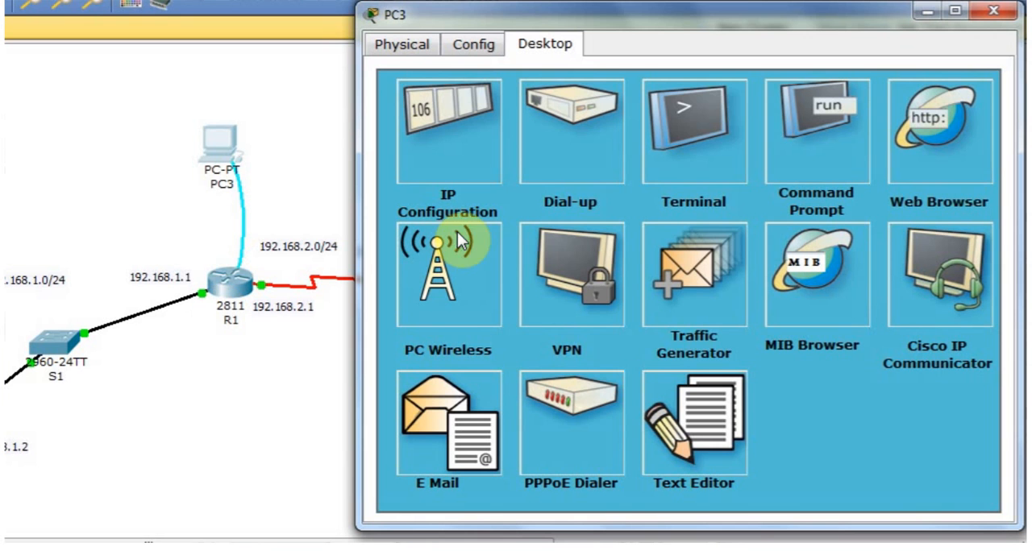
pyautogui.click(701, 124)
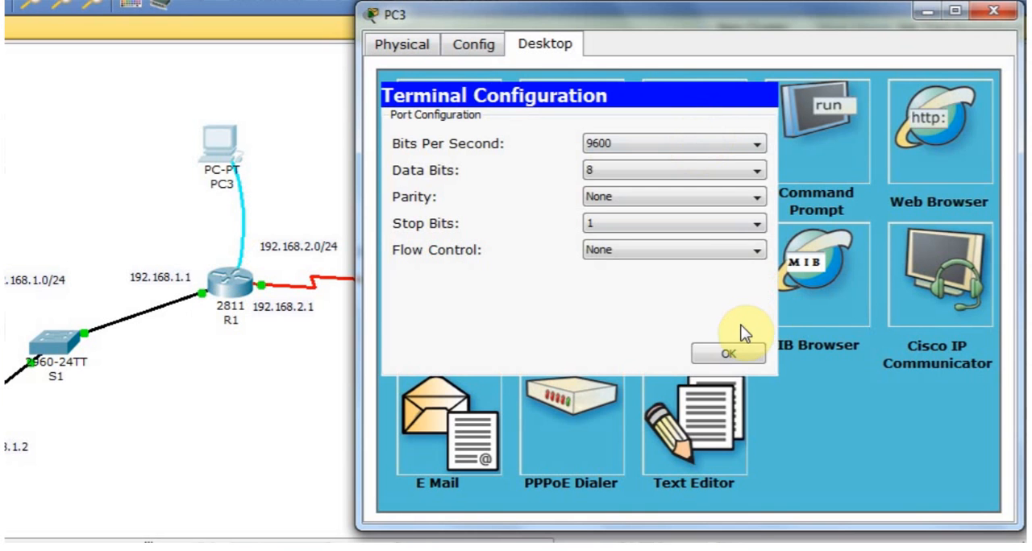
pyautogui.click(730, 352)
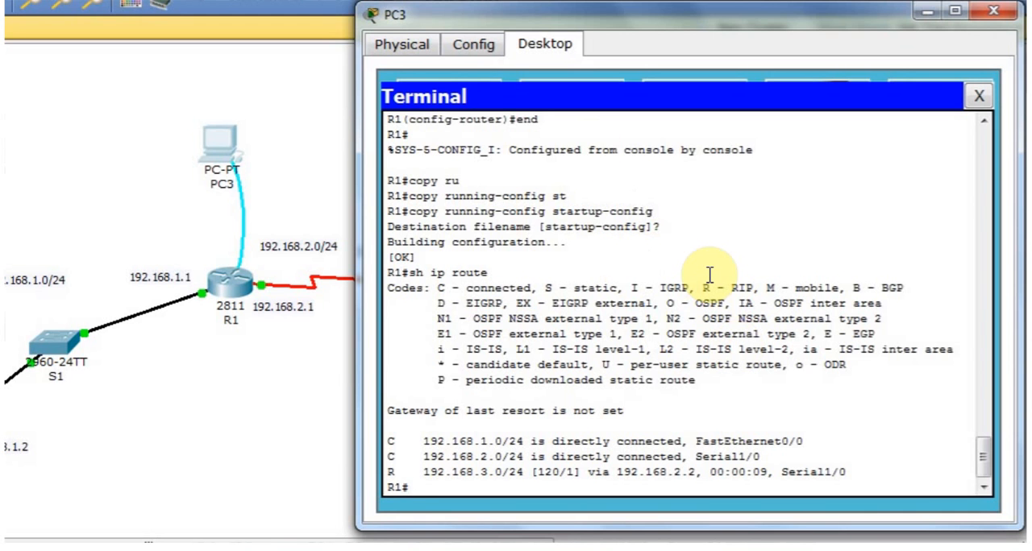
# Enter global configuration mode on R1 and query the command help for banner and banner motd.
pyautogui.write('conf t')
pyautogui.press('Return')
pyautogui.press('Return')
pyautogui.press('Return')
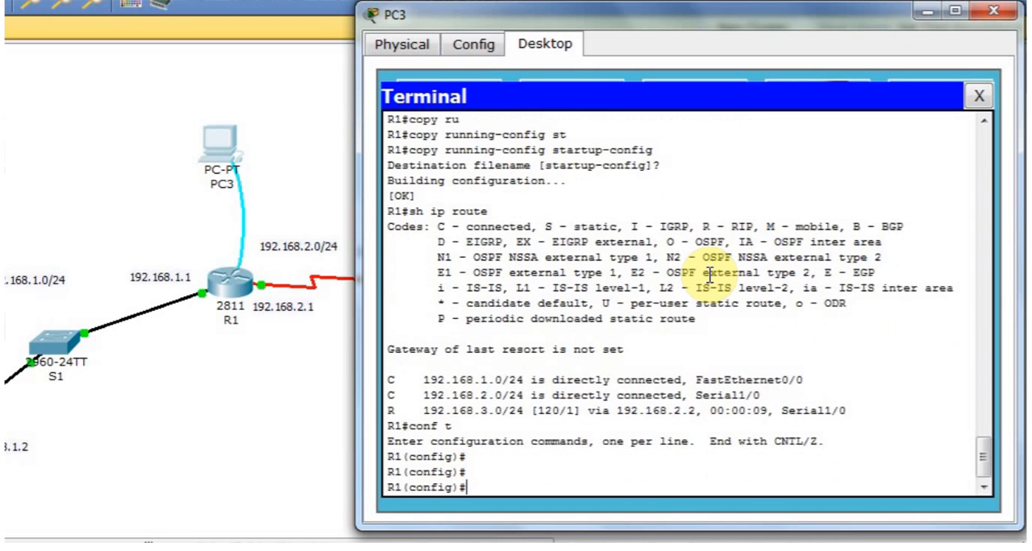
pyautogui.write('banner ?')
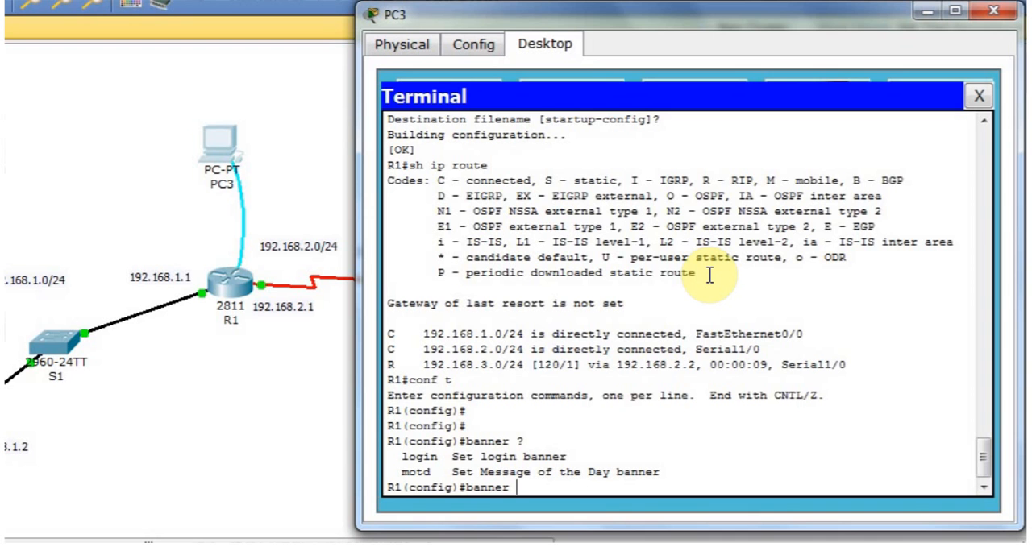
pyautogui.write('motd ?')
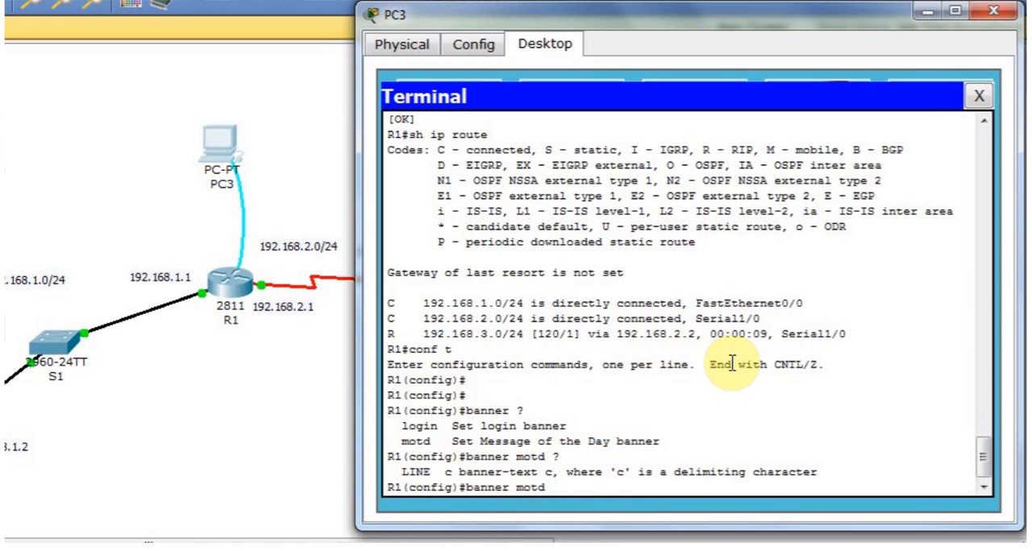
# Set R1's message-of-the-day banner to "Welcome to my router R1" with # as the delimiting character.
pyautogui.write('#')
pyautogui.press('Return')
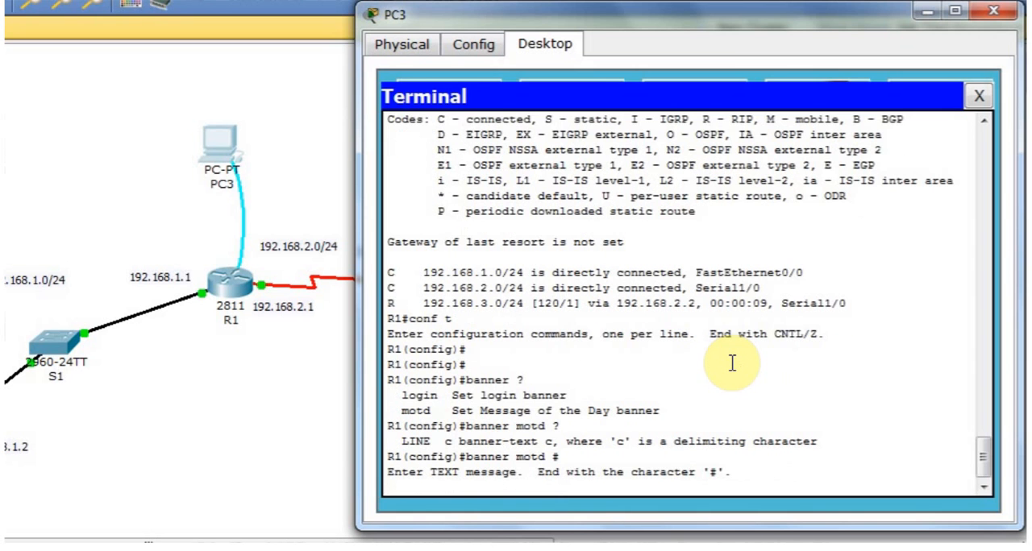
pyautogui.write('Welcome to my router R')
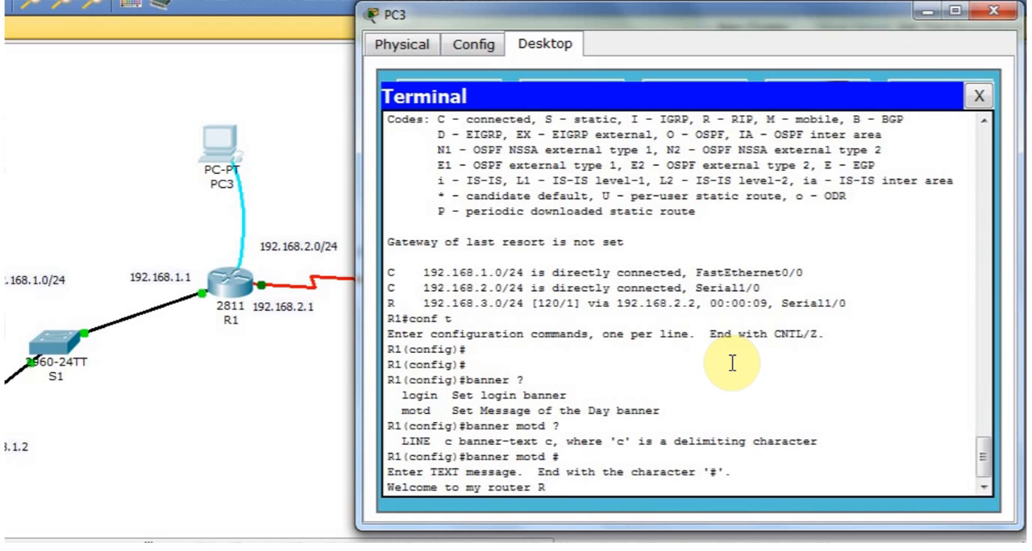
pyautogui.write('1 #')
pyautogui.press('BackSpace')
pyautogui.press('BackSpace')
pyautogui.write('#')
pyautogui.press('Return')
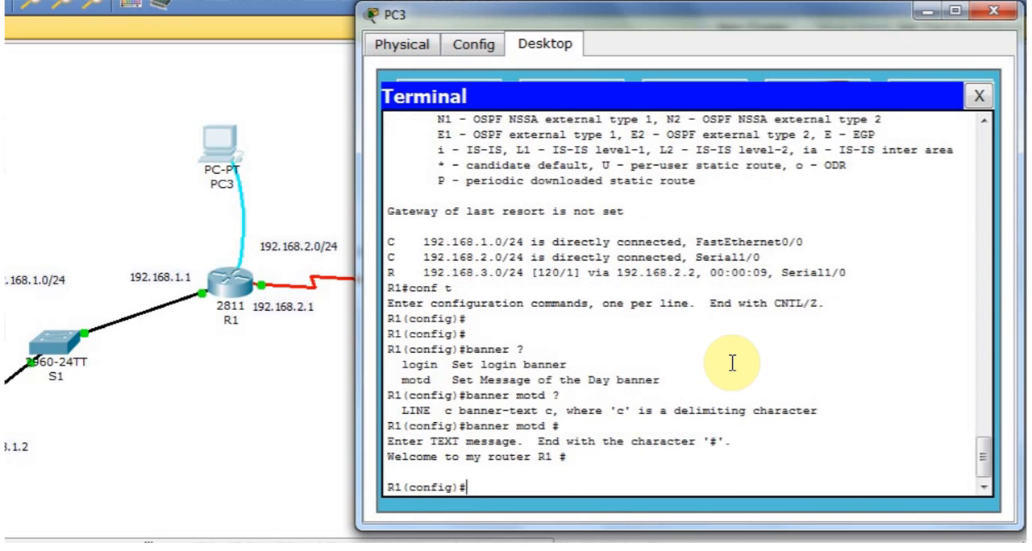
# Exit global configuration mode and log out of R1's console session.
pyautogui.write('exit')
pyautogui.press('Return')
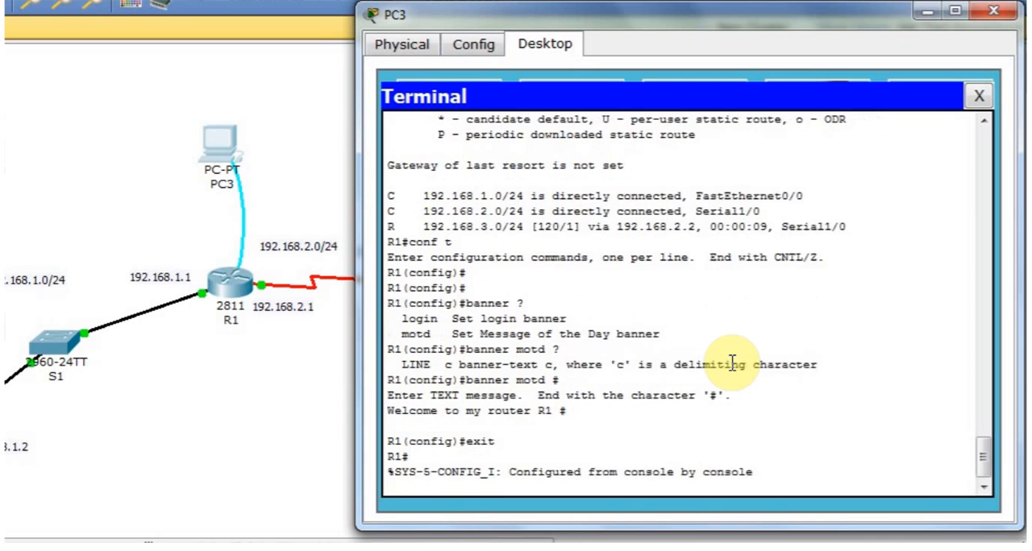
pyautogui.press('Return')
pyautogui.press('Return')
pyautogui.write('eit')
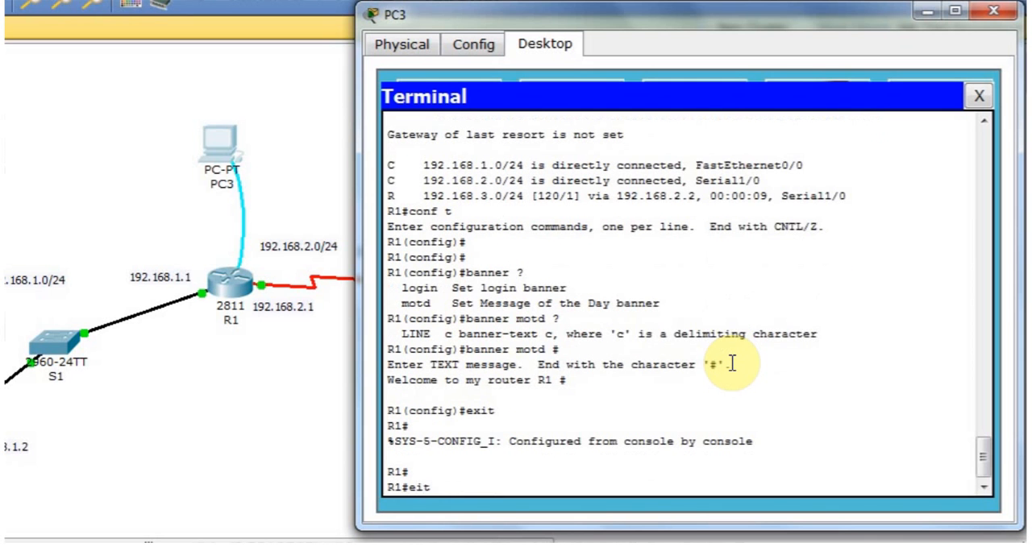
pyautogui.press('BackSpace')
pyautogui.press('BackSpace')
pyautogui.write('xit')
# Restart R1's console session to check the banner text above the login prompt, and close PC3's window.
pyautogui.press('Return')
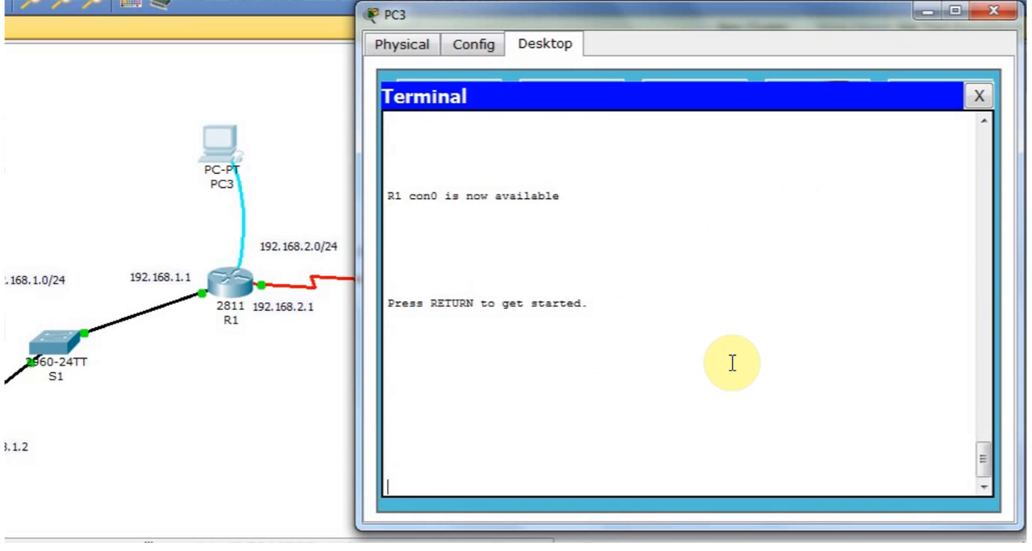
pyautogui.press('Return')
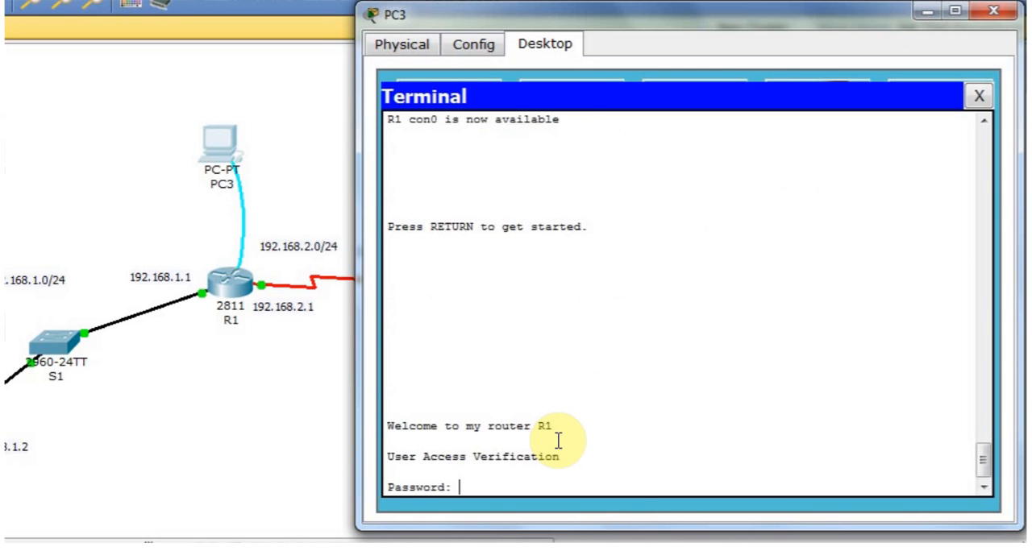
pyautogui.moveTo(550, 425); pyautogui.dragTo(346, 422)
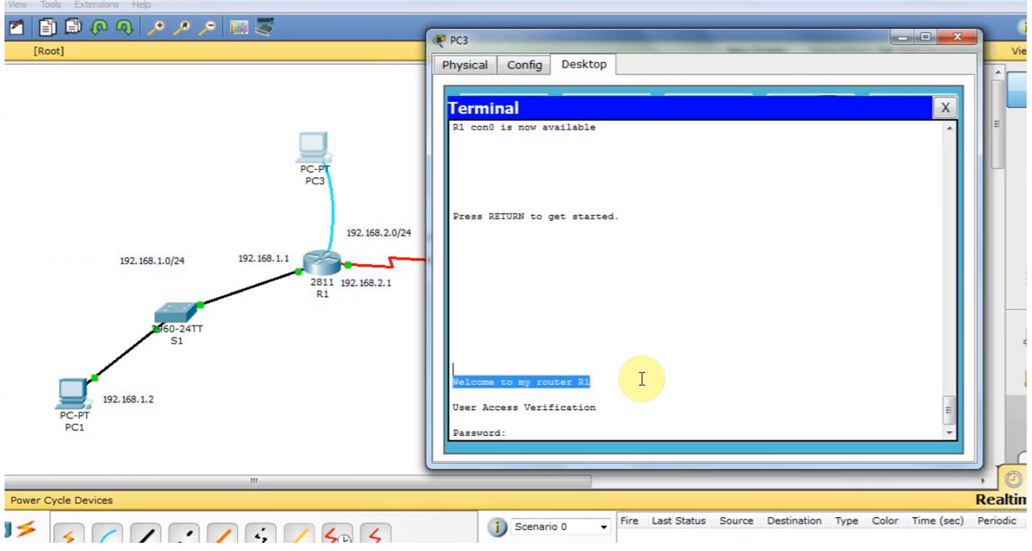
pyautogui.click(641, 379)
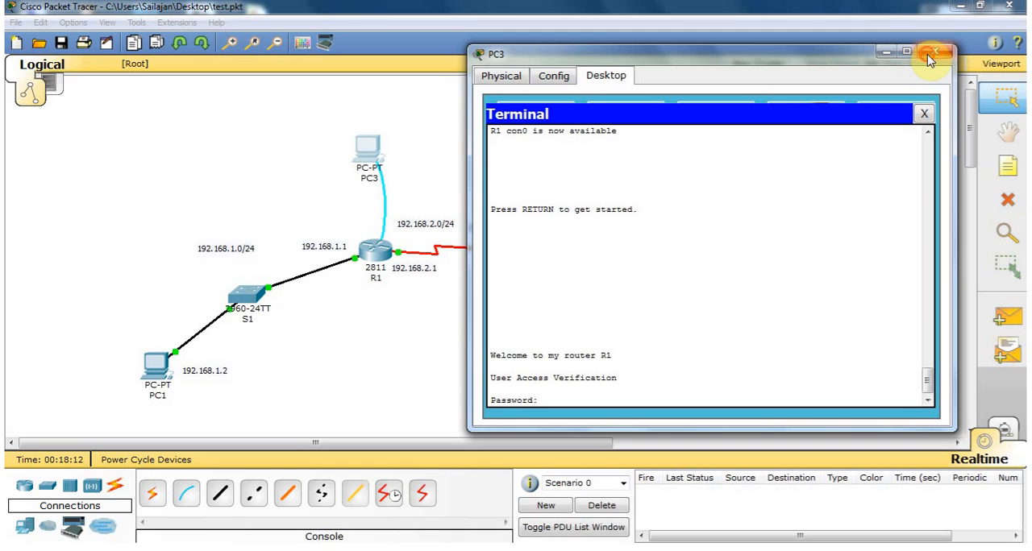
pyautogui.click(930, 53)
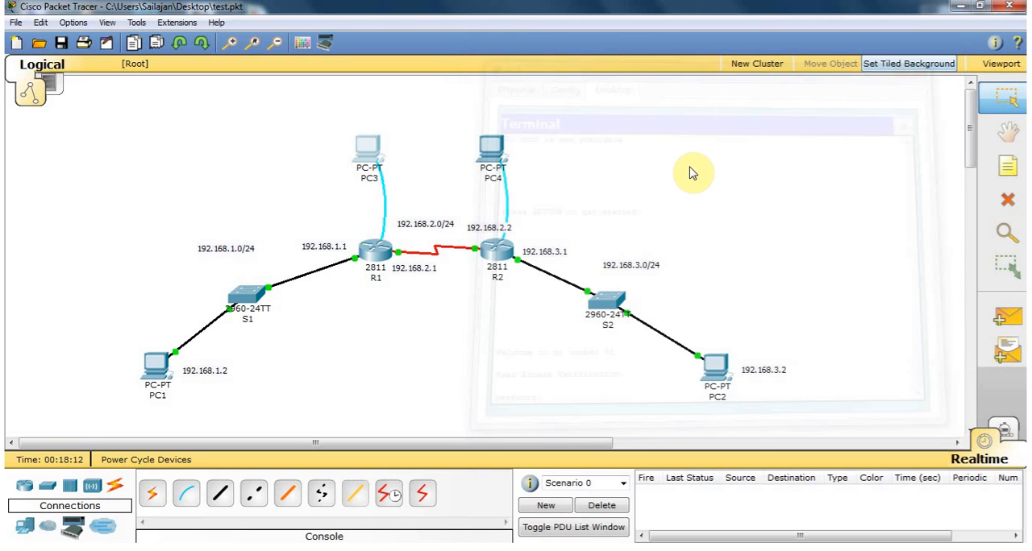